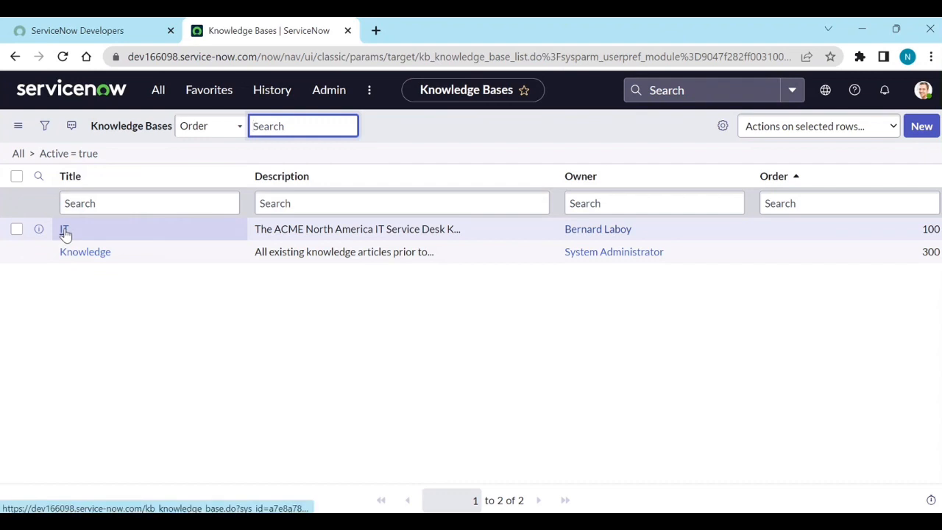
Step: Examine the IT knowledge base record, including its settings and related lists, and return to the list of knowledge bases
{"action": "left_click", "coordinate": [65, 231]}
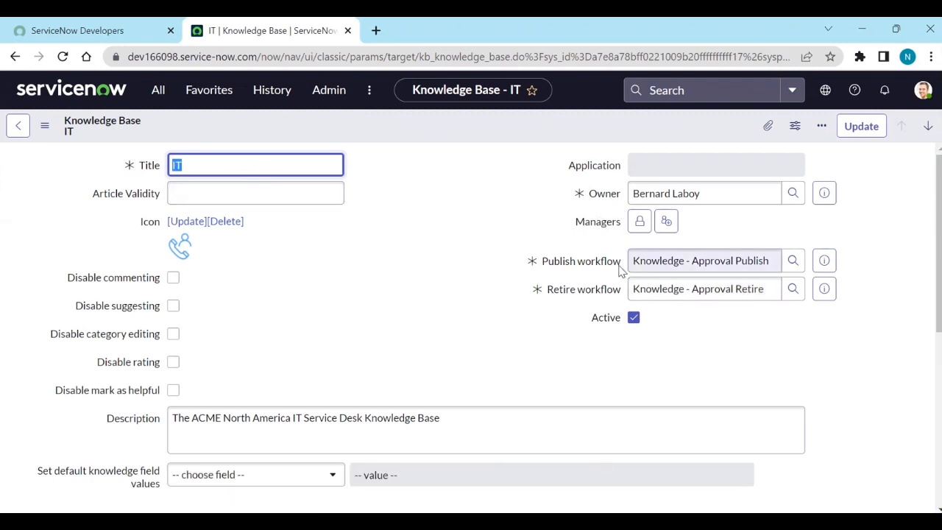
{"action": "scroll", "coordinate": [390, 341], "scroll_direction": "down", "scroll_amount": 1}
{"action": "scroll", "coordinate": [390, 341], "scroll_direction": "down", "scroll_amount": 2}
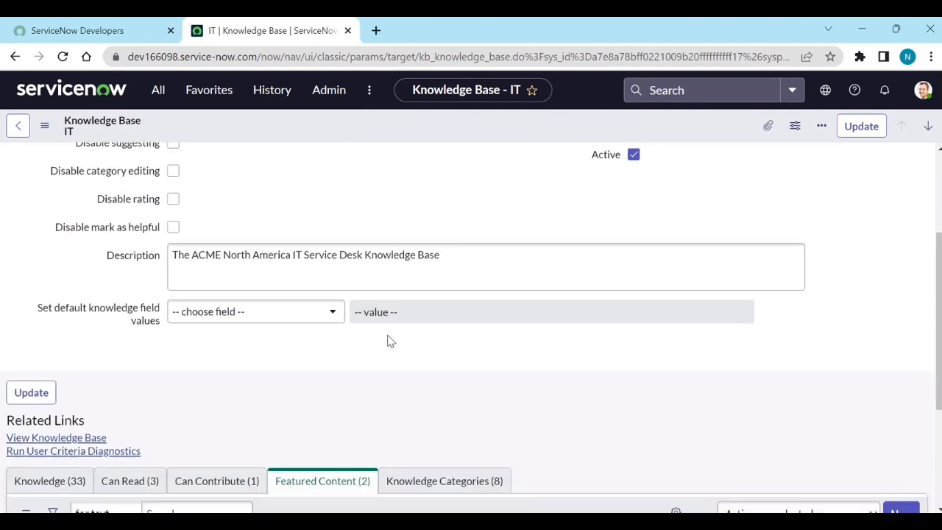
{"action": "scroll", "coordinate": [388, 341], "scroll_direction": "down", "scroll_amount": 2}
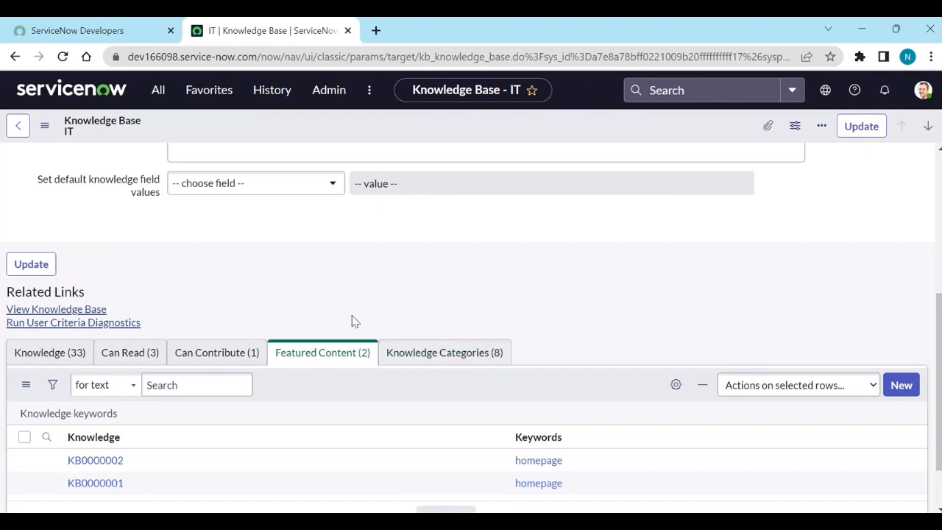
{"action": "scroll", "coordinate": [248, 326], "scroll_direction": "up", "scroll_amount": 4}
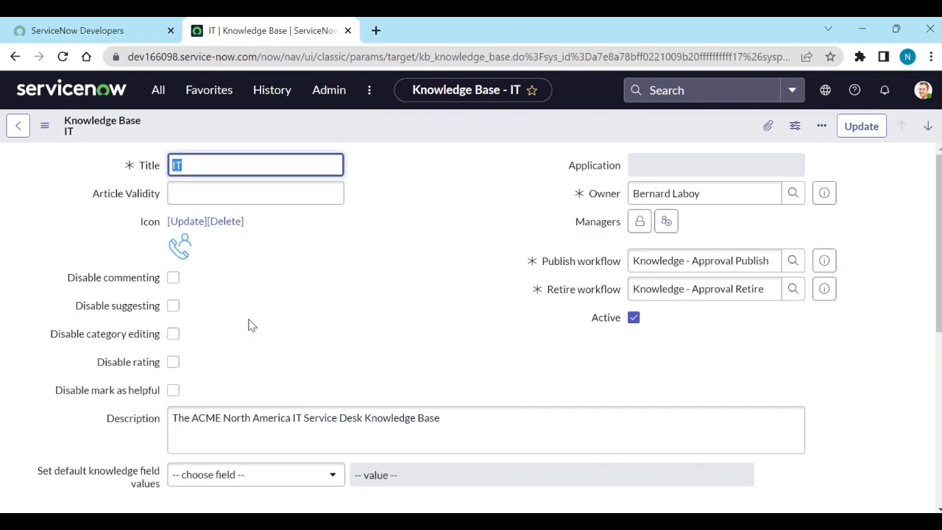
{"action": "left_click", "coordinate": [14, 58]}
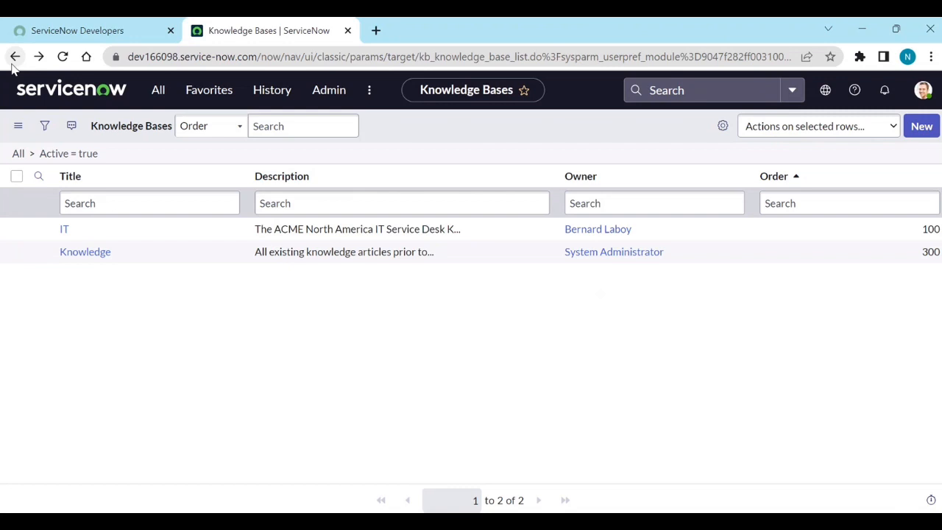
Step: Start a new knowledge base record and title it SNOWDOCS
{"action": "left_click", "coordinate": [930, 137]}
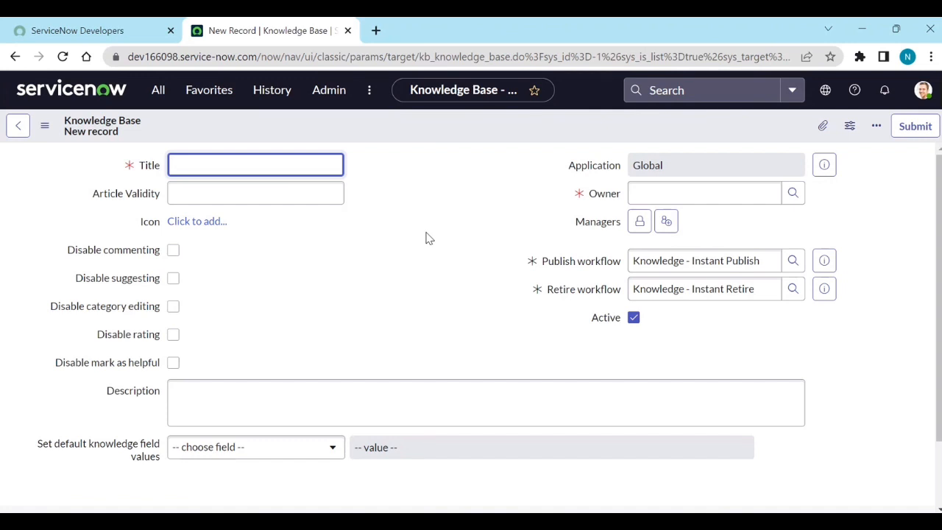
{"action": "type", "text": "SNOWDOCS"}
{"action": "left_click", "coordinate": [426, 234]}
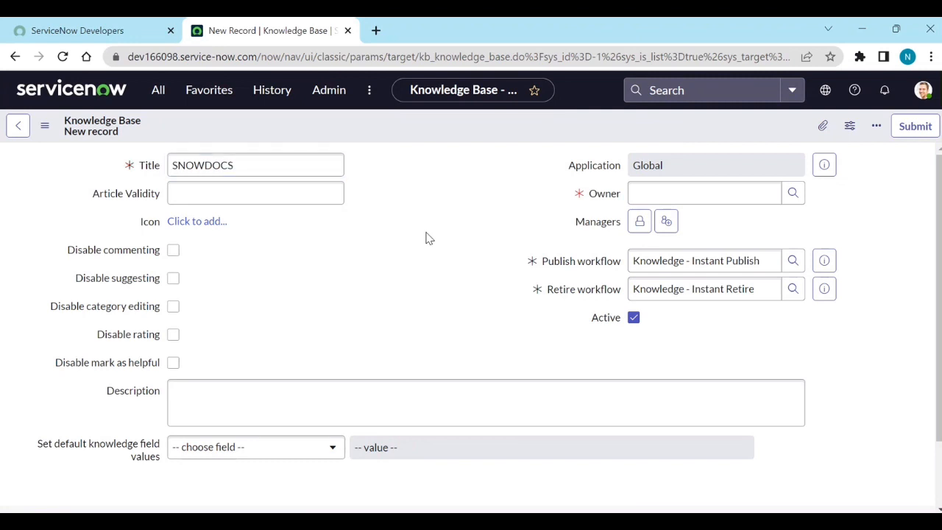
Step: Check what the Article Validity field means and set it to 100
{"action": "mouse_move", "coordinate": [125, 203]}
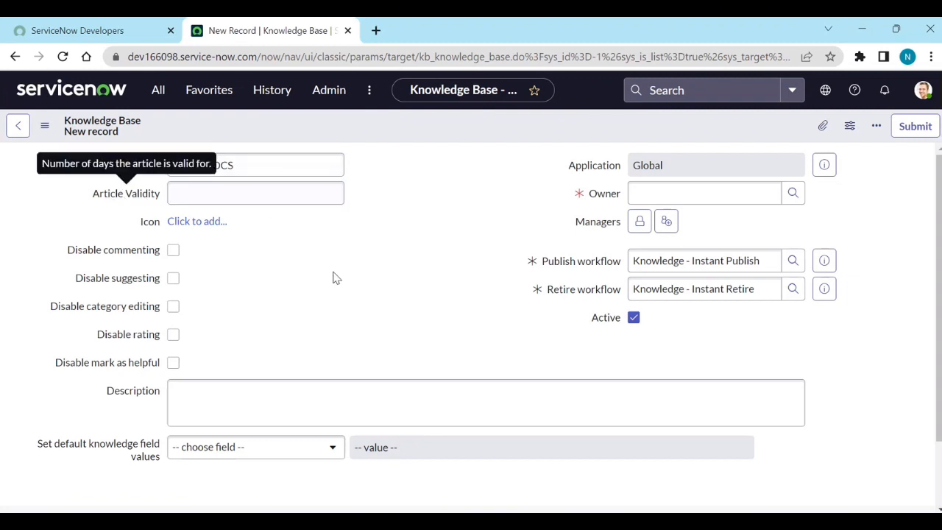
{"action": "scroll", "coordinate": [331, 297], "scroll_direction": "down", "scroll_amount": 2}
{"action": "scroll", "coordinate": [332, 297], "scroll_direction": "up", "scroll_amount": 2}
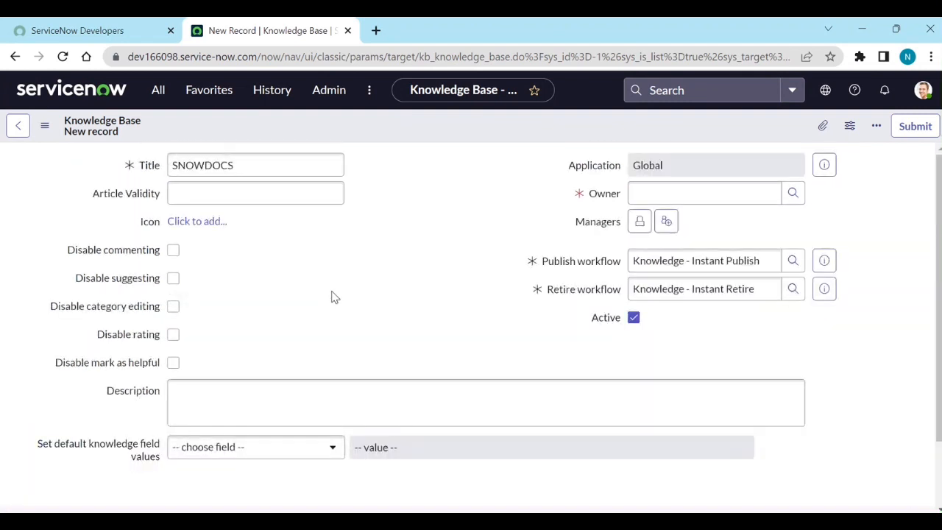
{"action": "left_click", "coordinate": [307, 201]}
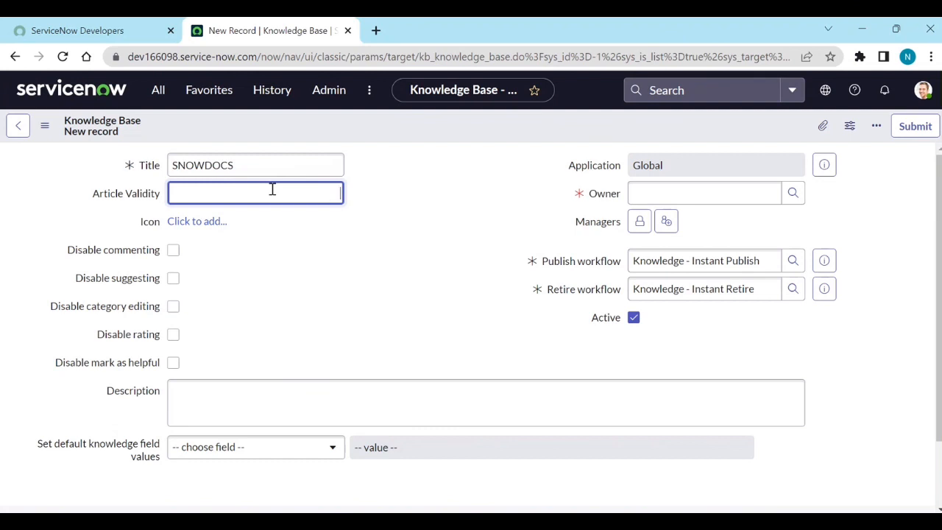
{"action": "type", "text": "100"}
{"action": "left_click", "coordinate": [406, 237]}
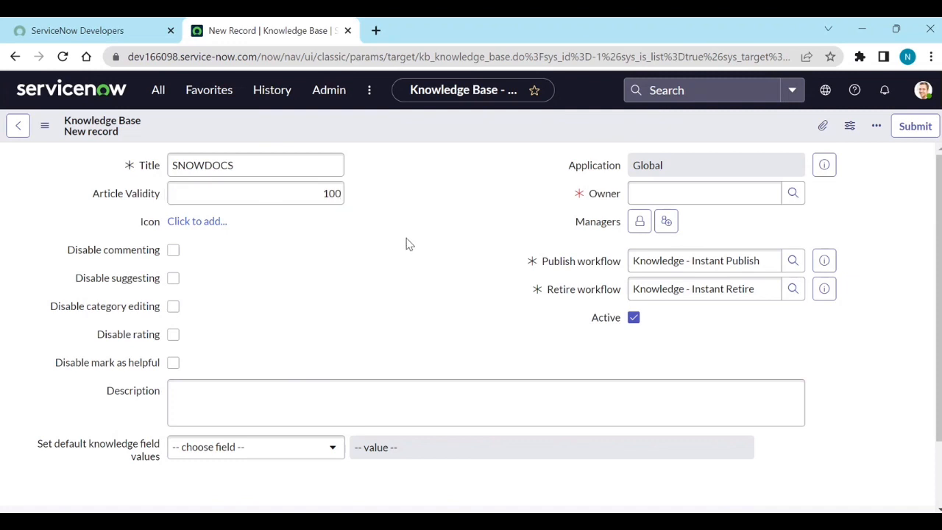
Step: Try to add an icon to the new knowledge base and dismiss the resulting message
{"action": "left_click", "coordinate": [196, 223]}
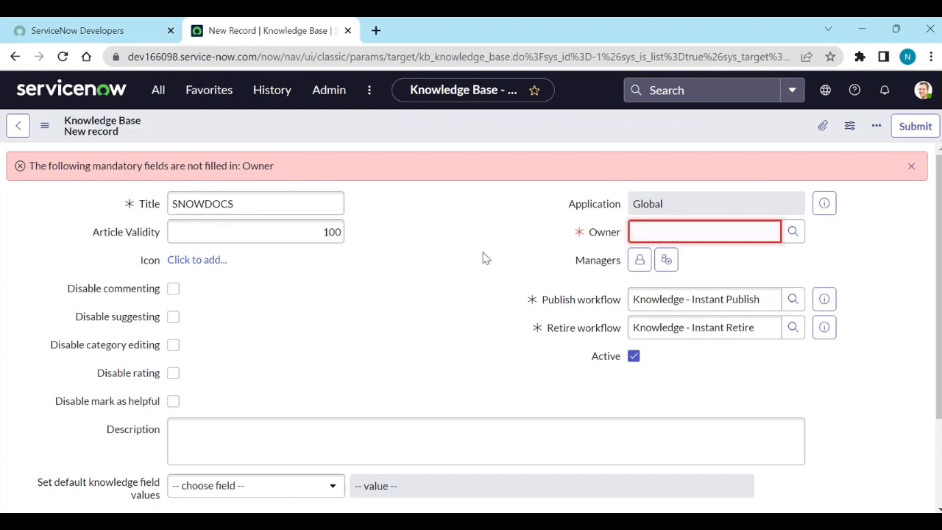
{"action": "left_click", "coordinate": [911, 165]}
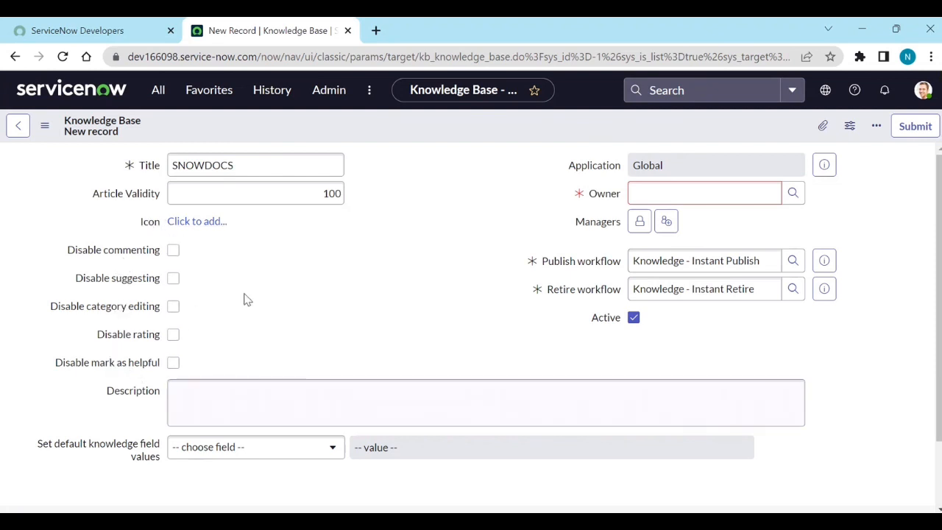
Step: Enter the description "In this knowledge base we are adding documents related to servicenow"
{"action": "left_click", "coordinate": [192, 401]}
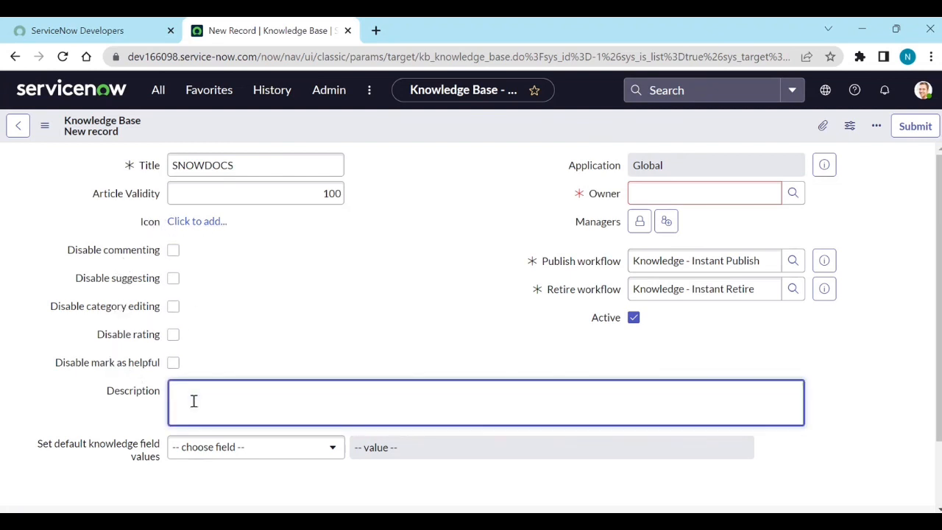
{"action": "type", "text": "In this knowledge base we a"}
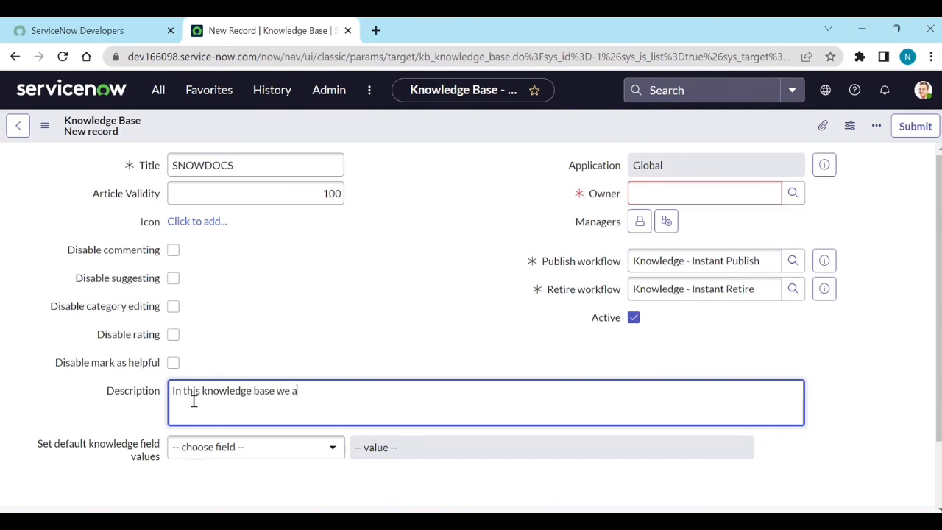
{"action": "type", "text": "re adding documents"}
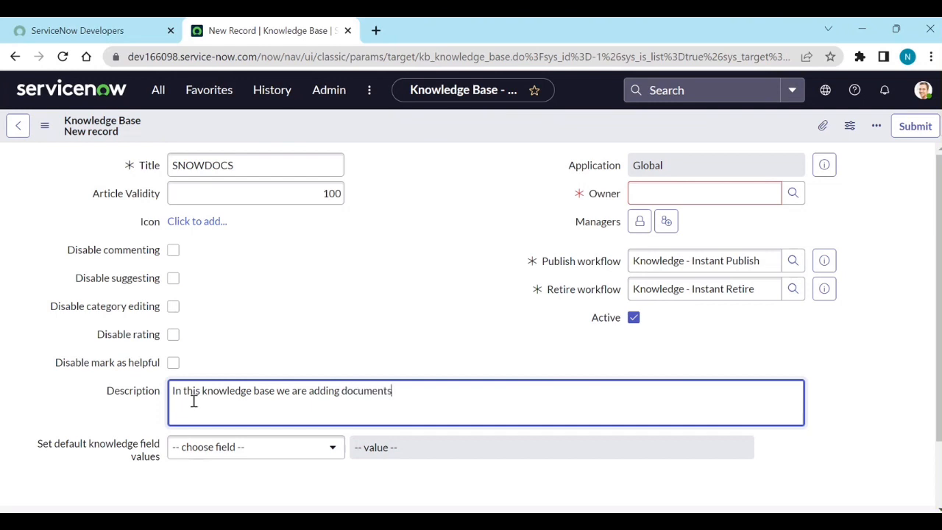
{"action": "type", "text": " related to servicenow"}
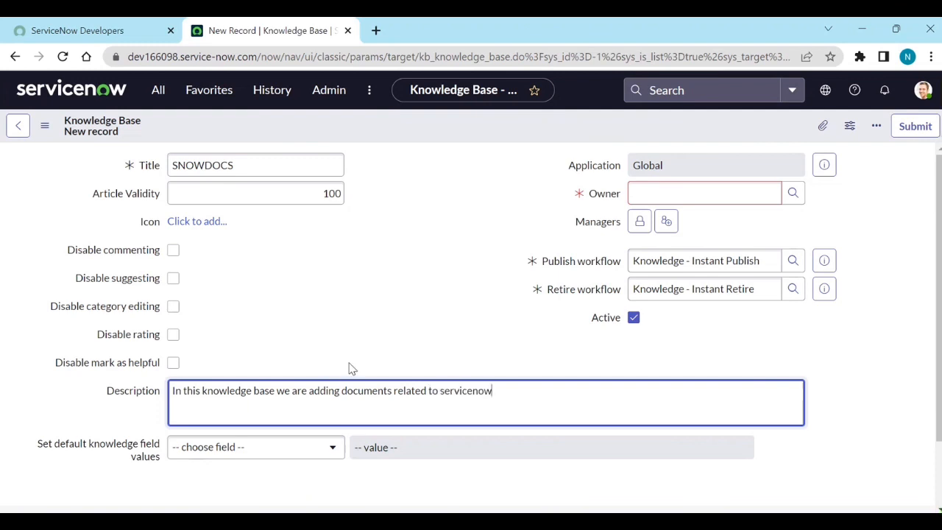
{"action": "left_click", "coordinate": [350, 368]}
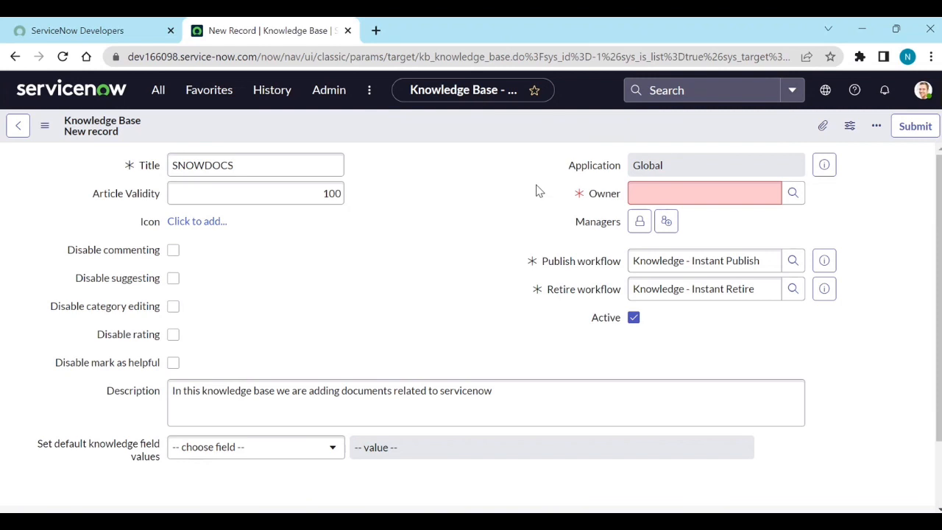
Step: Look up the user list for the Owner field and assign the second listed user as owner
{"action": "left_click", "coordinate": [637, 184]}
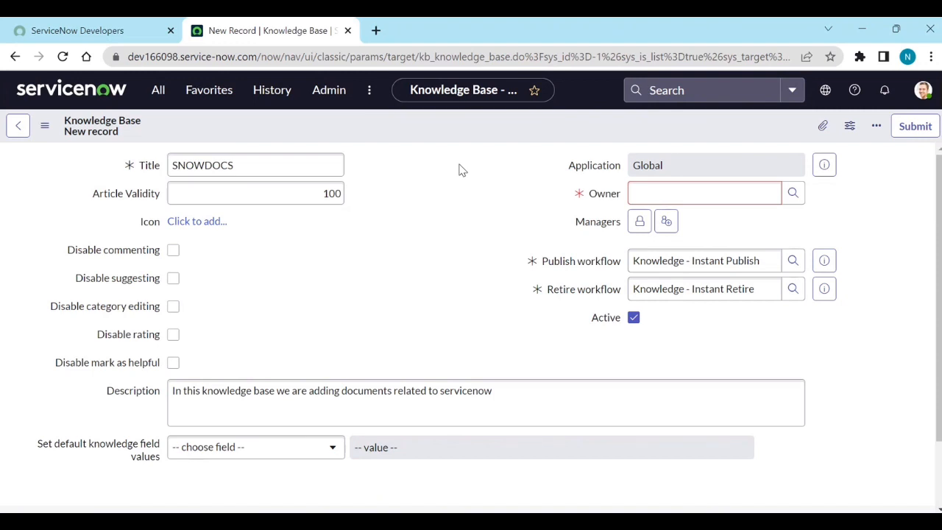
{"action": "left_click", "coordinate": [663, 195]}
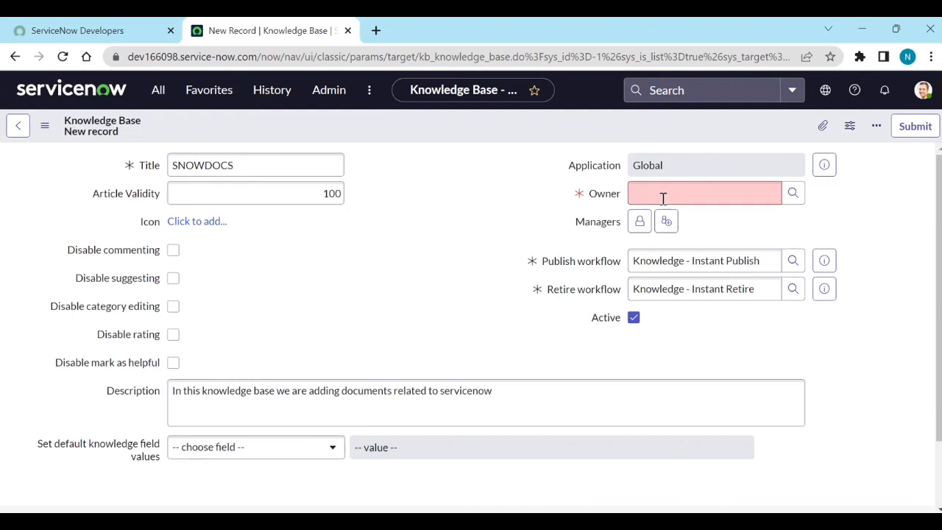
{"action": "left_click", "coordinate": [792, 194]}
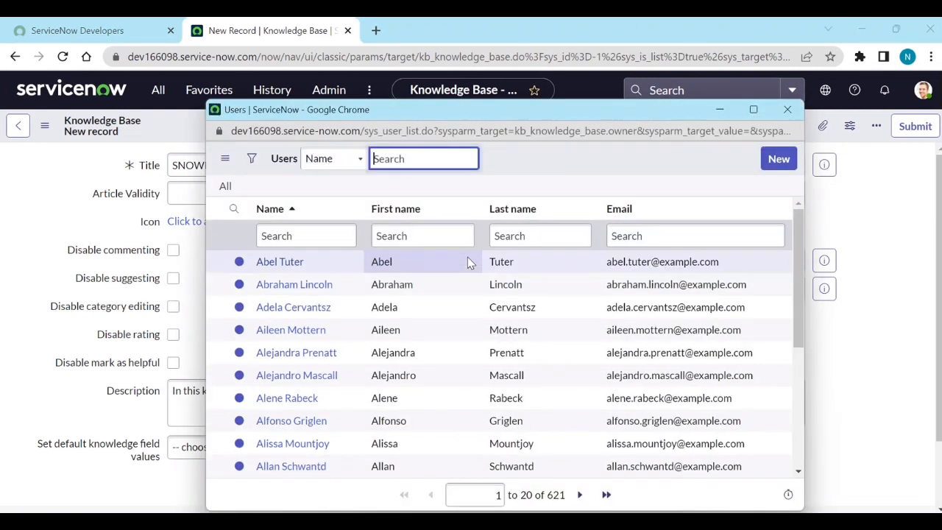
{"action": "left_click", "coordinate": [284, 287]}
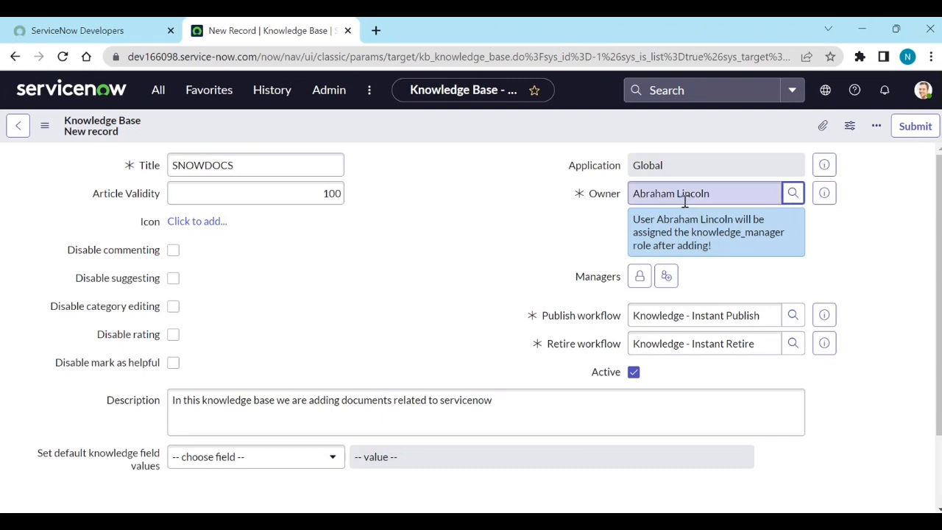
Step: Add the third and fourth users of the user list as Managers and lock the managers selection
{"action": "left_click", "coordinate": [641, 278]}
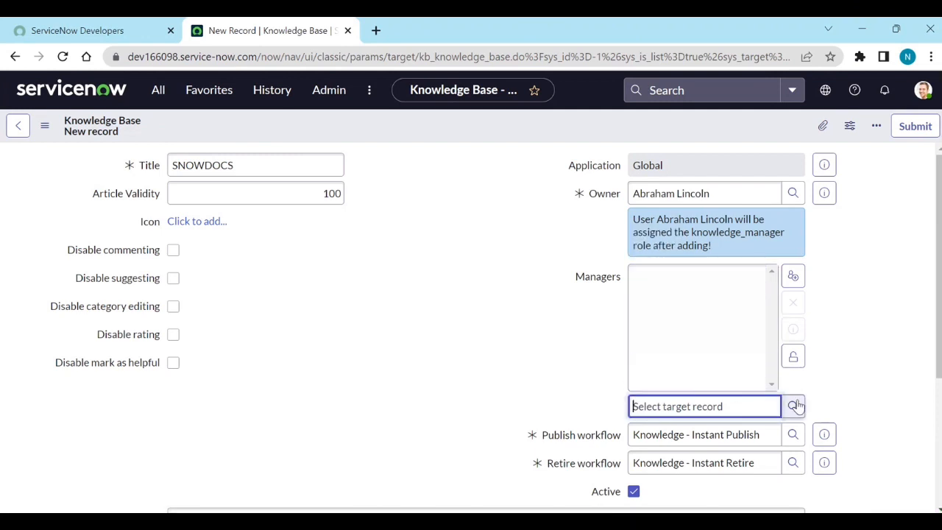
{"action": "left_click", "coordinate": [793, 406]}
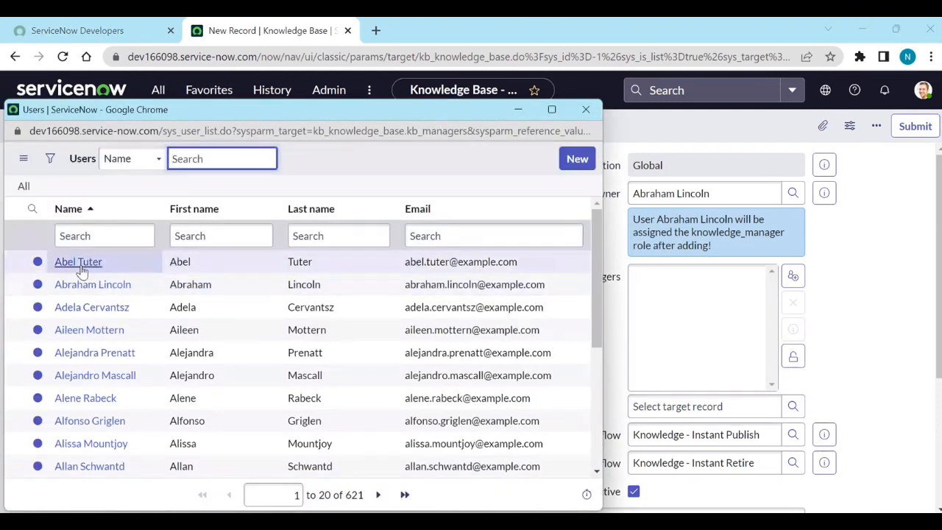
{"action": "left_click", "coordinate": [95, 307]}
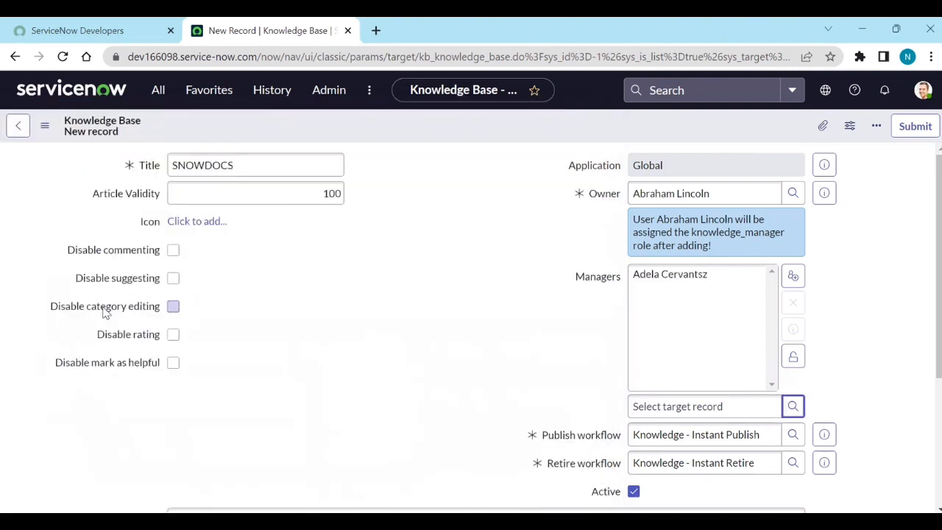
{"action": "left_click", "coordinate": [794, 409]}
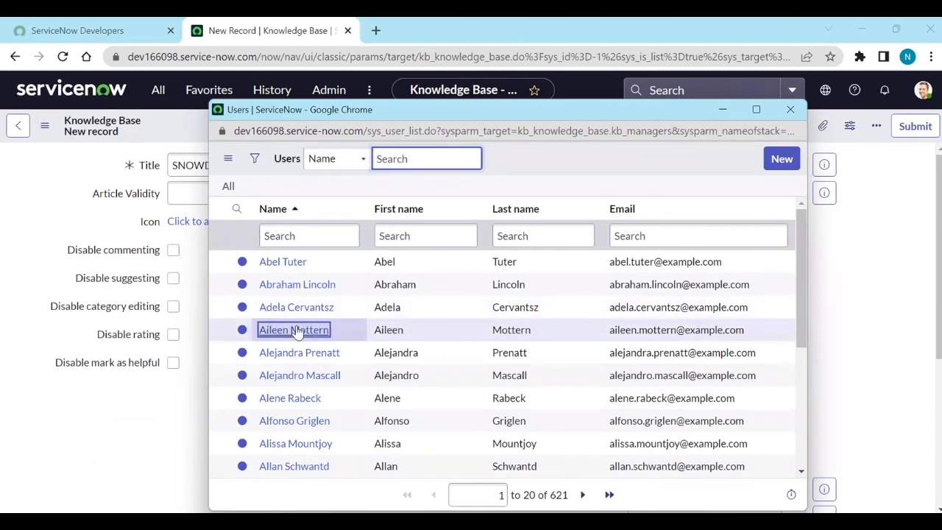
{"action": "left_click", "coordinate": [298, 331]}
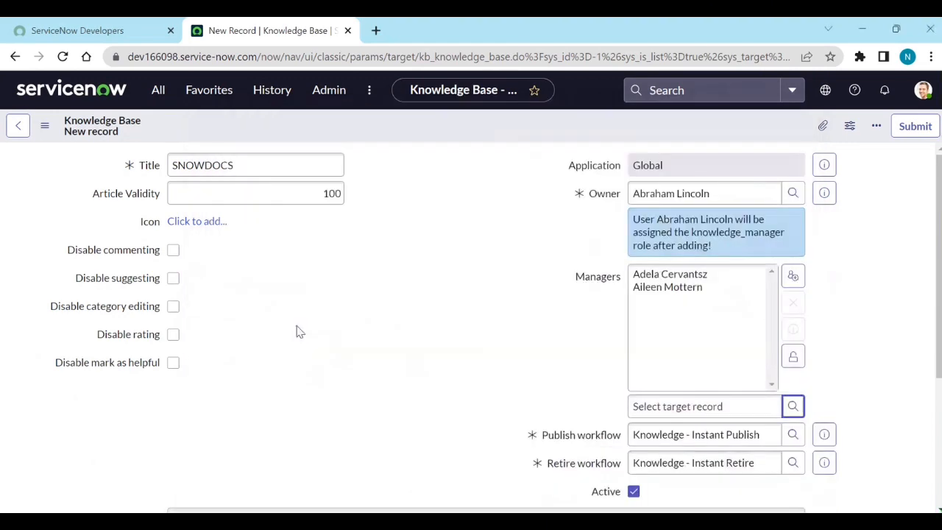
{"action": "left_click", "coordinate": [793, 357]}
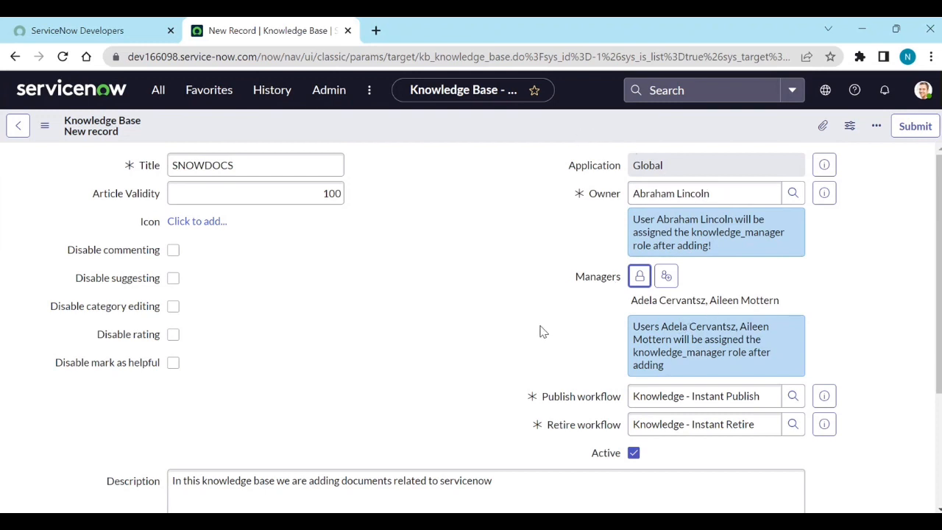
Step: Set the Publish workflow to Knowledge - Approval Publish
{"action": "scroll", "coordinate": [539, 332], "scroll_direction": "down", "scroll_amount": 2}
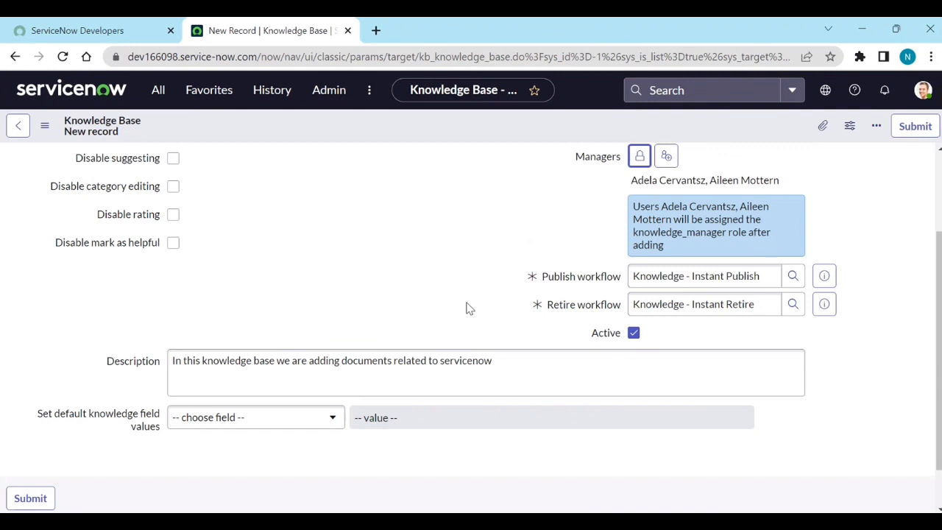
{"action": "scroll", "coordinate": [467, 308], "scroll_direction": "up", "scroll_amount": 1}
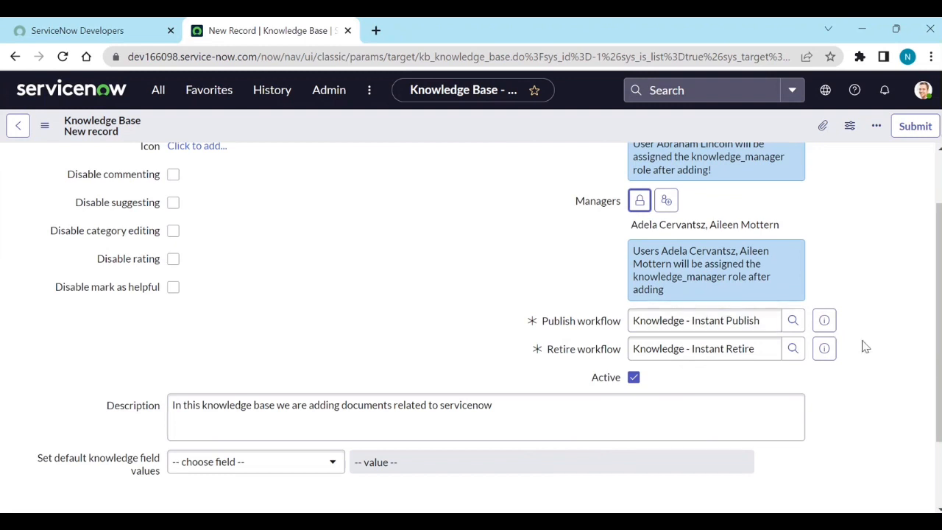
{"action": "left_click", "coordinate": [792, 328]}
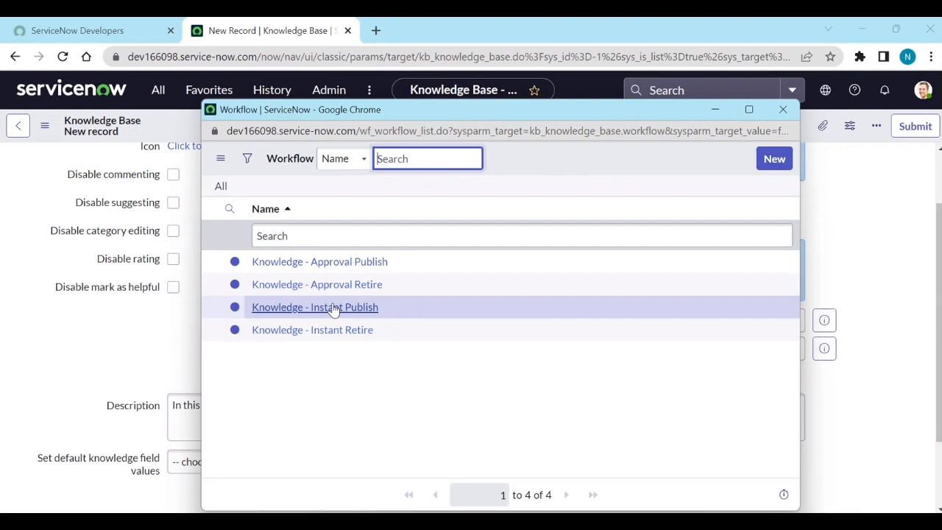
{"action": "left_click", "coordinate": [332, 262]}
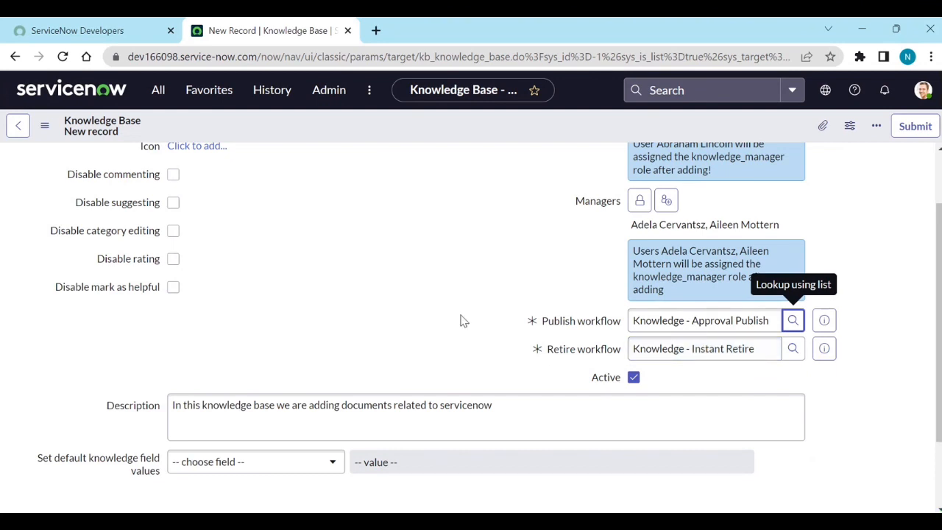
Step: Examine the fields offered for setting default knowledge field values, without choosing one
{"action": "scroll", "coordinate": [460, 320], "scroll_direction": "down", "scroll_amount": 1}
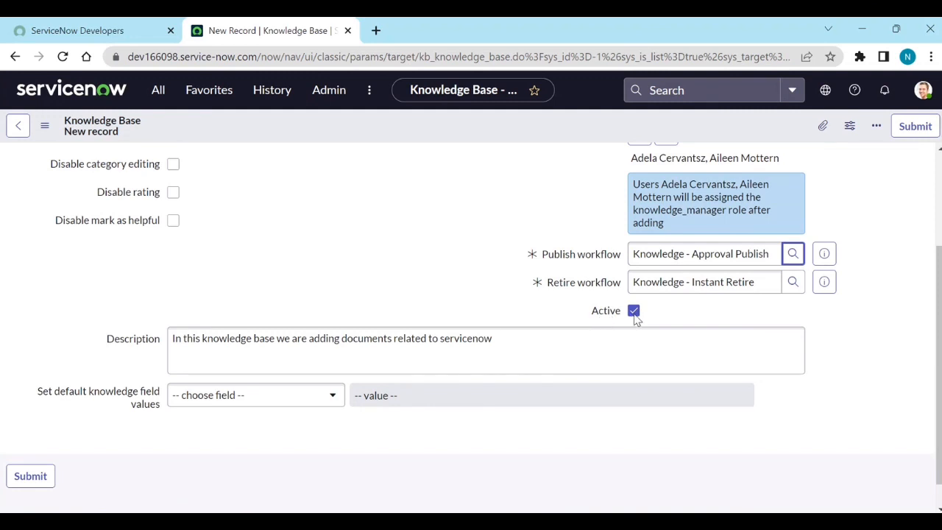
{"action": "scroll", "coordinate": [405, 273], "scroll_direction": "down", "scroll_amount": 1}
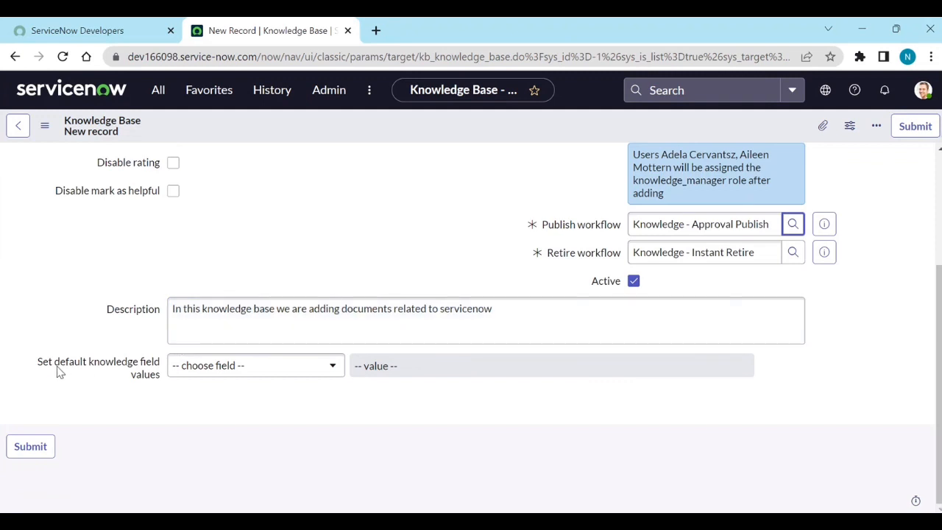
{"action": "left_click", "coordinate": [193, 374]}
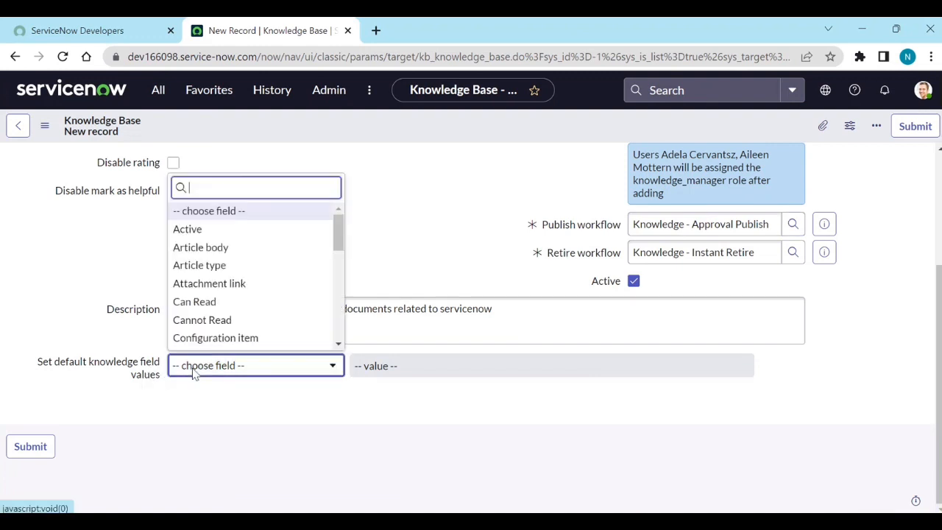
{"action": "scroll", "coordinate": [235, 309], "scroll_direction": "down", "scroll_amount": 1}
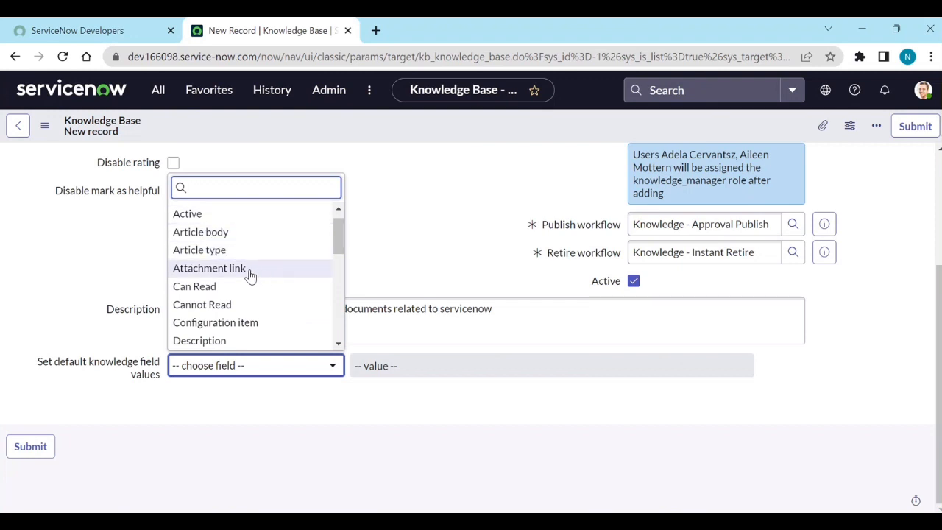
{"action": "scroll", "coordinate": [249, 274], "scroll_direction": "down", "scroll_amount": 2}
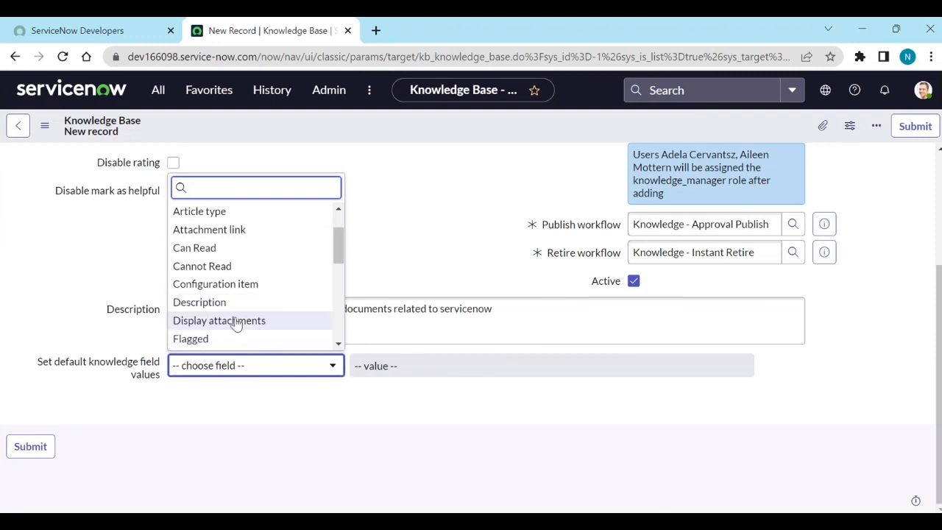
{"action": "left_click", "coordinate": [477, 244]}
Step: Save the new knowledge base and return from the image file page to the saved SNOWDOCS record
{"action": "right_click", "coordinate": [544, 140]}
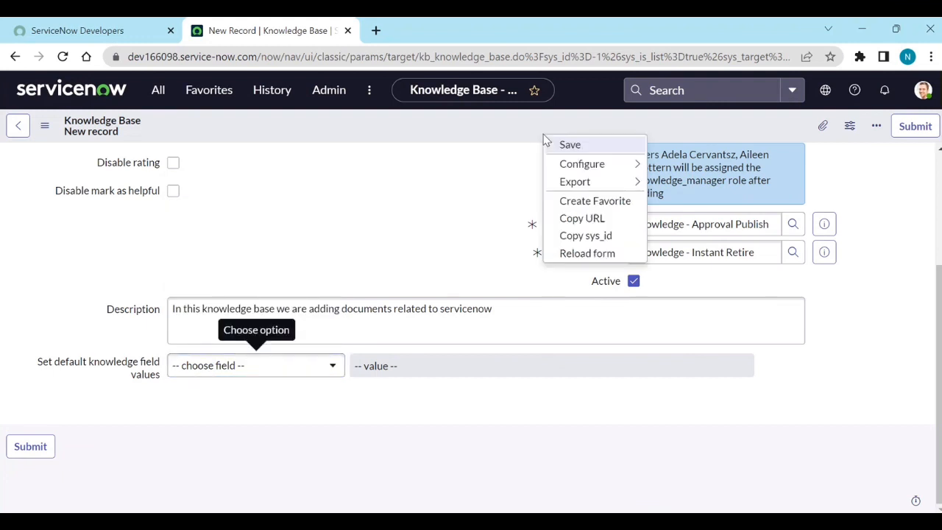
{"action": "left_click", "coordinate": [557, 145]}
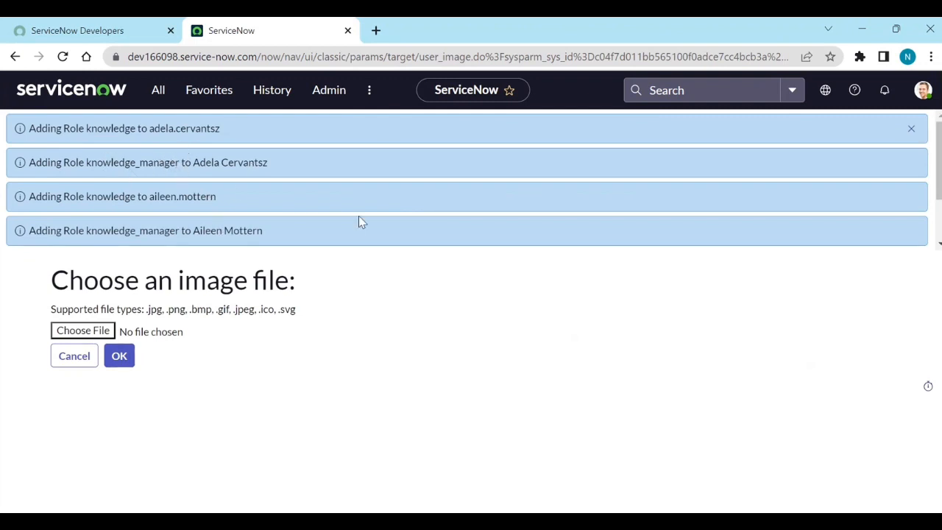
{"action": "left_click", "coordinate": [911, 128]}
{"action": "left_click", "coordinate": [11, 57]}
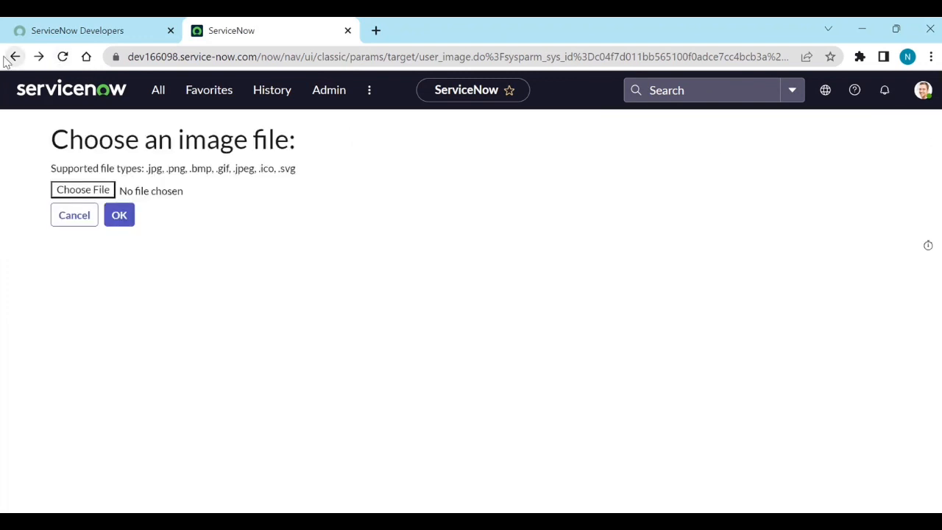
{"action": "left_click", "coordinate": [10, 58]}
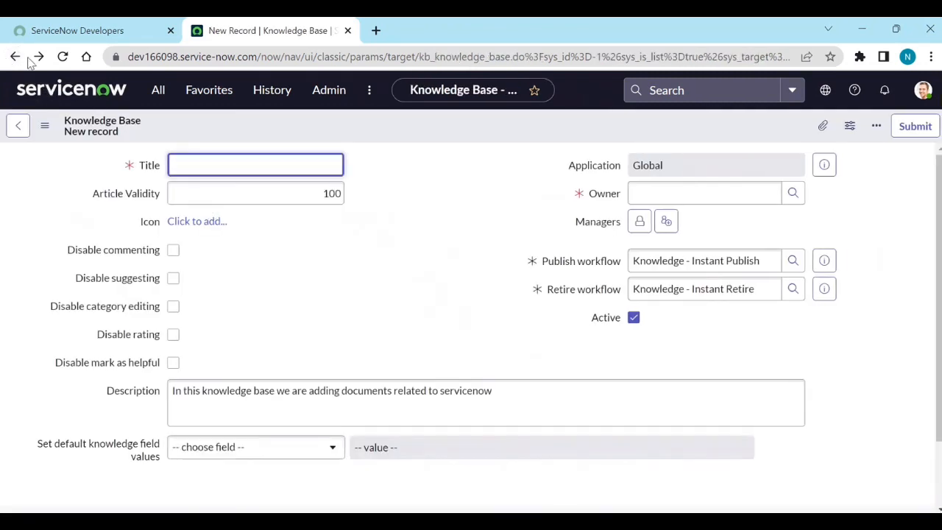
{"action": "left_click", "coordinate": [14, 58]}
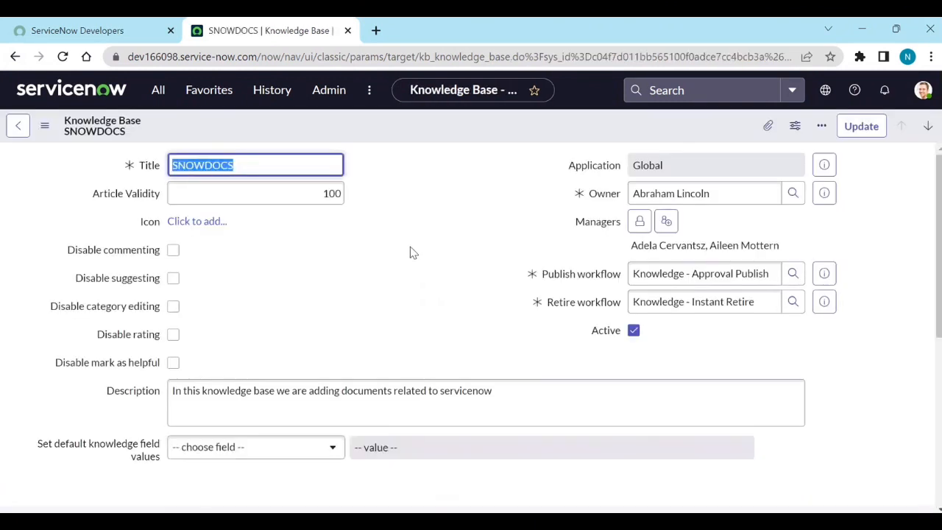
Step: Open a blank article form from the Knowledge related list of SNOWDOCS, review its fields and return to the knowledge base record
{"action": "scroll", "coordinate": [412, 252], "scroll_direction": "down", "scroll_amount": 3}
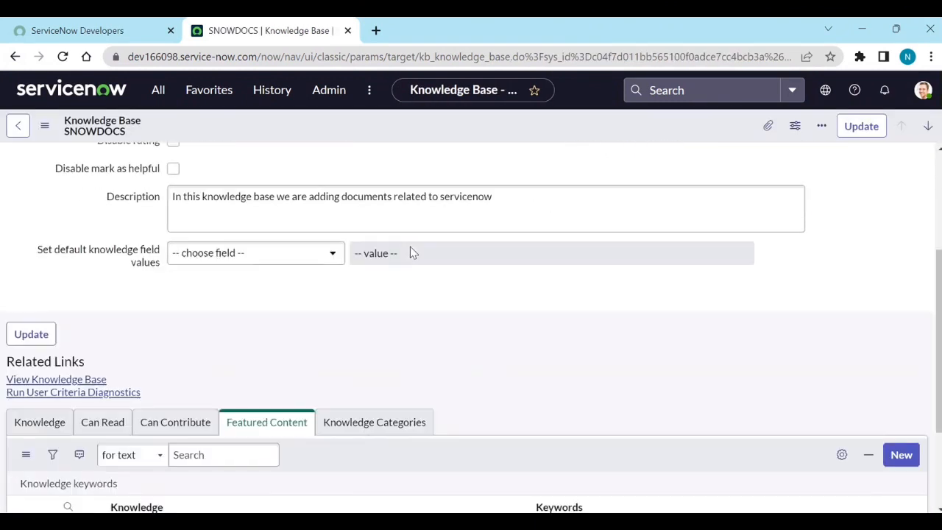
{"action": "scroll", "coordinate": [410, 247], "scroll_direction": "down", "scroll_amount": 1}
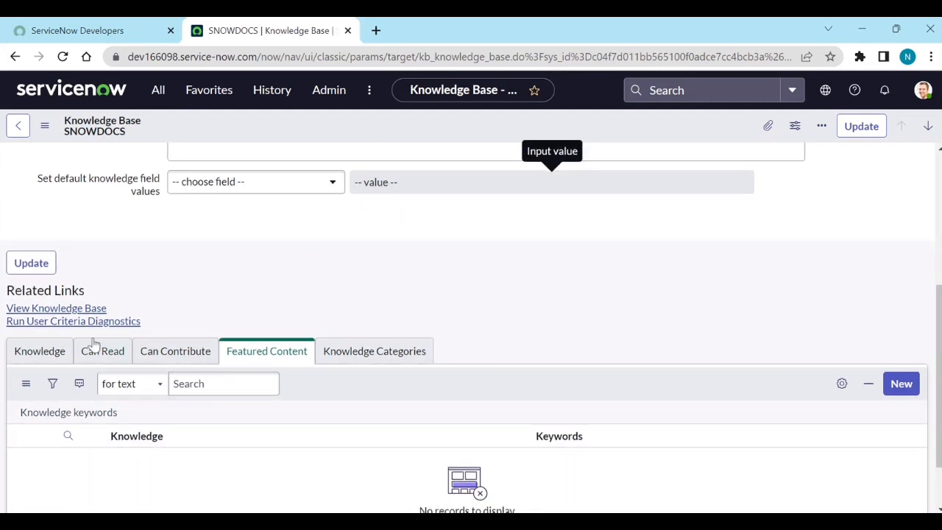
{"action": "left_click", "coordinate": [41, 351]}
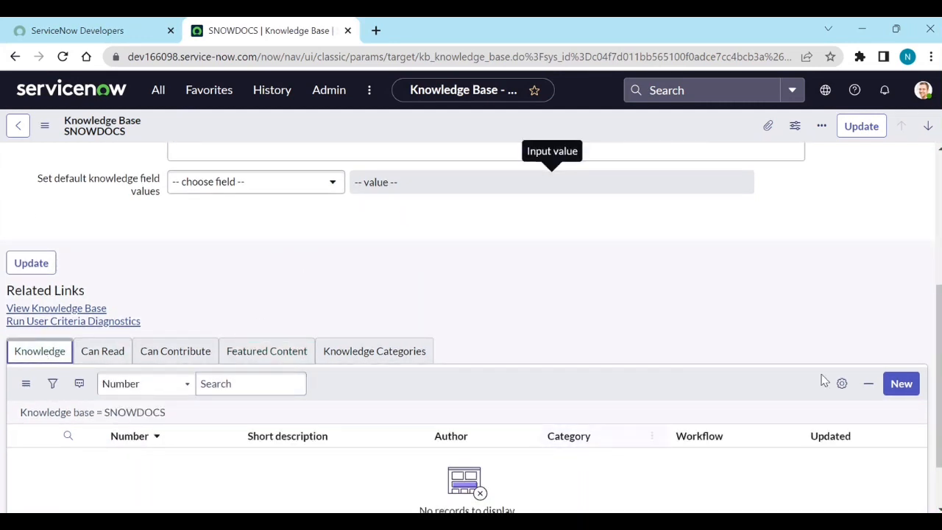
{"action": "left_click", "coordinate": [899, 387]}
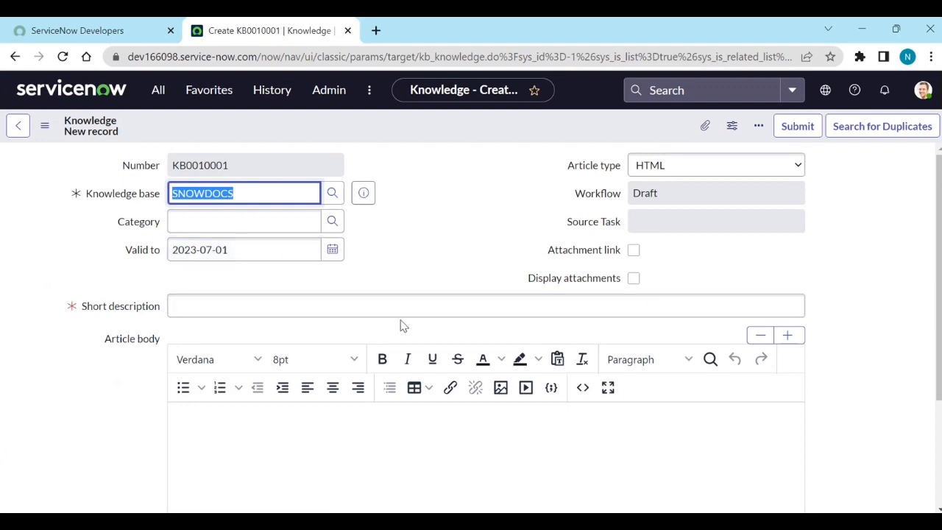
{"action": "scroll", "coordinate": [403, 325], "scroll_direction": "down", "scroll_amount": 2}
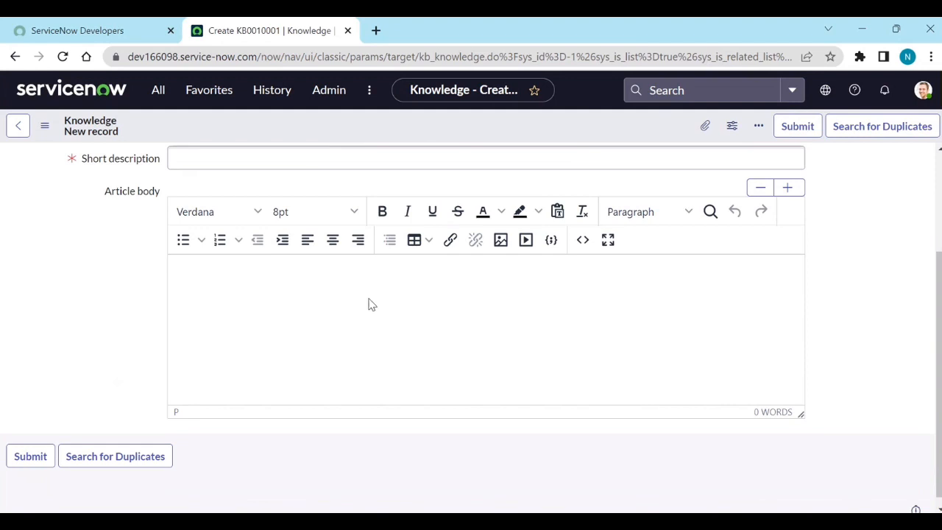
{"action": "left_click", "coordinate": [14, 58]}
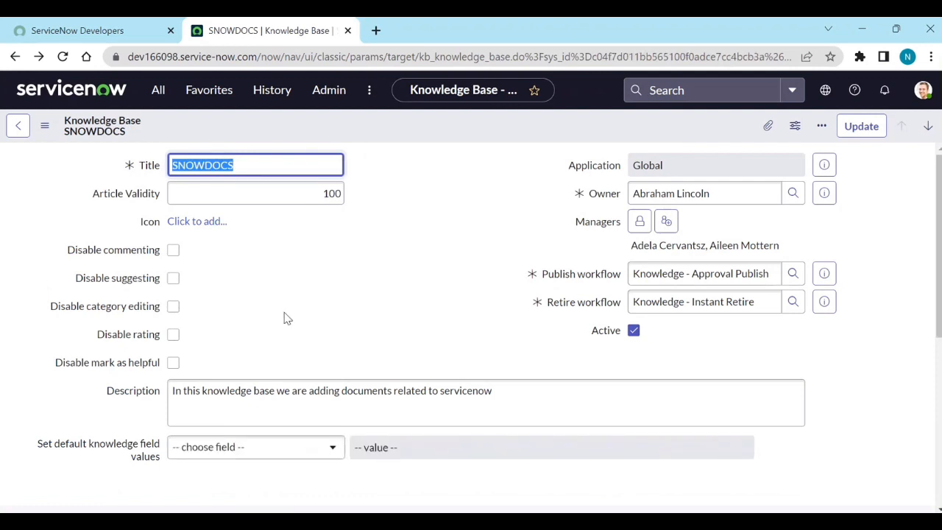
Step: Set the default value of the Short description field to "Testing" and save the SNOWDOCS record
{"action": "scroll", "coordinate": [287, 318], "scroll_direction": "down", "scroll_amount": 3}
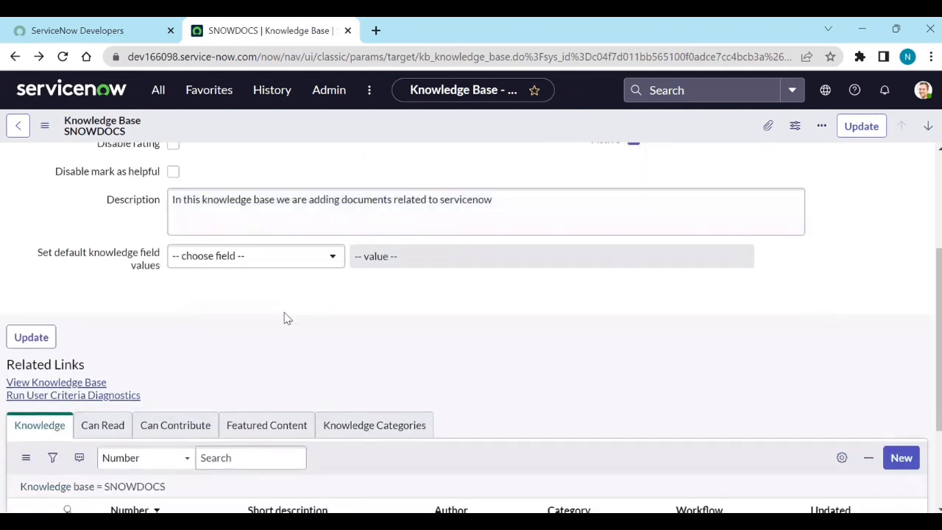
{"action": "left_click", "coordinate": [218, 257]}
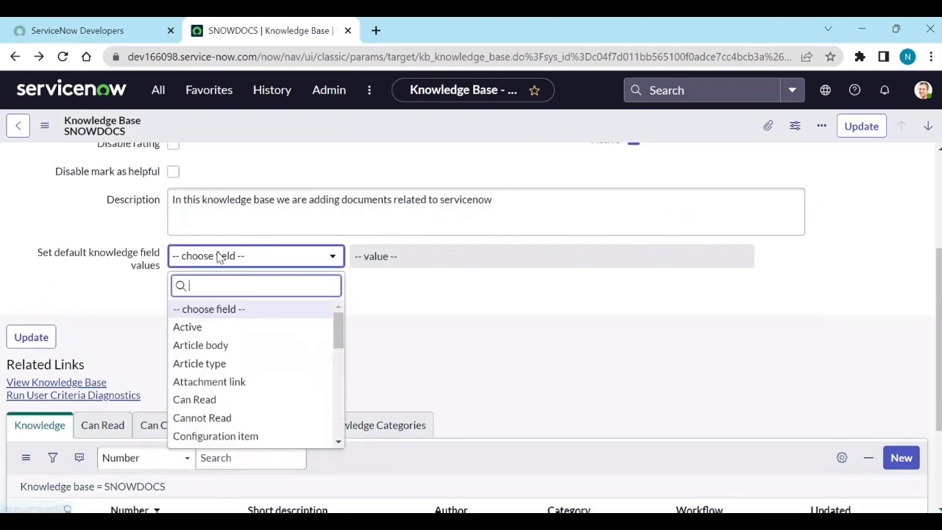
{"action": "type", "text": "sh"}
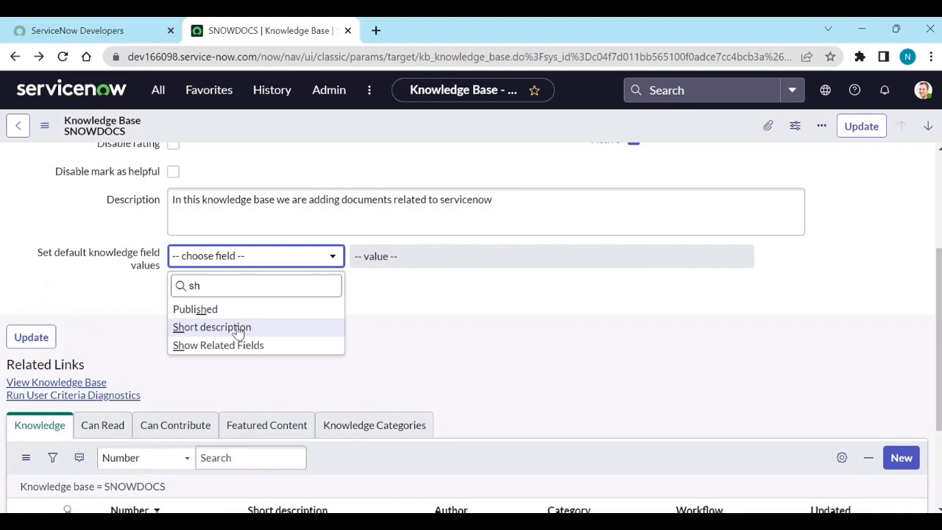
{"action": "left_click", "coordinate": [405, 260]}
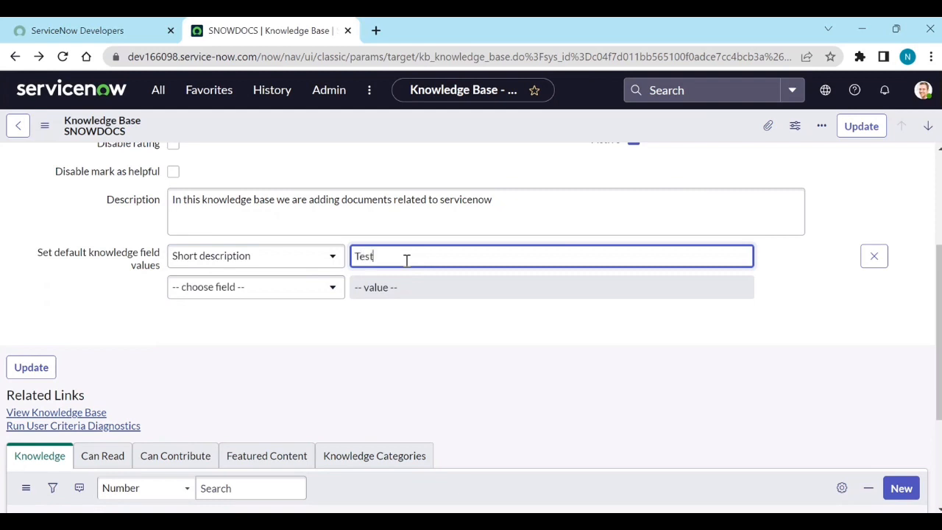
{"action": "right_click", "coordinate": [523, 140]}
{"action": "left_click", "coordinate": [532, 147]}
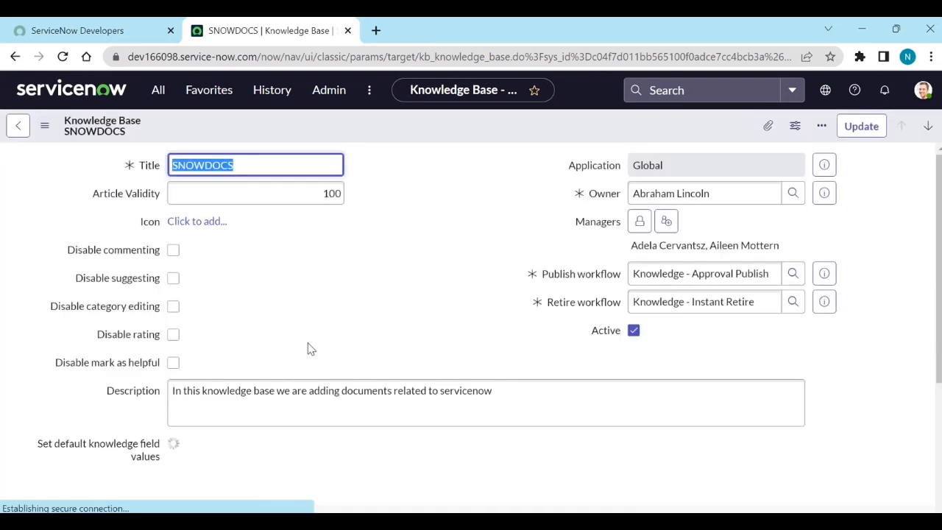
Step: Start a new article from the Knowledge related list of SNOWDOCS and populate it with the knowledge base's default values
{"action": "scroll", "coordinate": [307, 347], "scroll_direction": "down", "scroll_amount": 2}
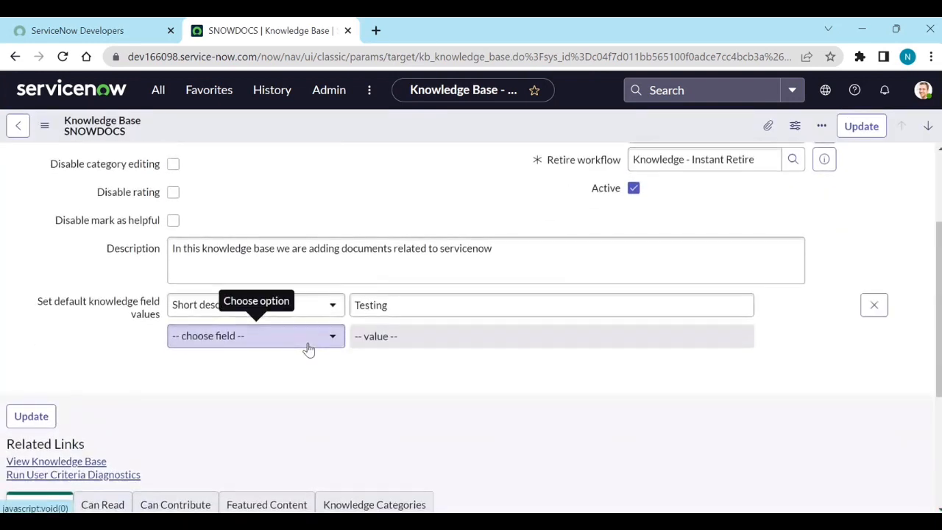
{"action": "scroll", "coordinate": [307, 349], "scroll_direction": "down", "scroll_amount": 2}
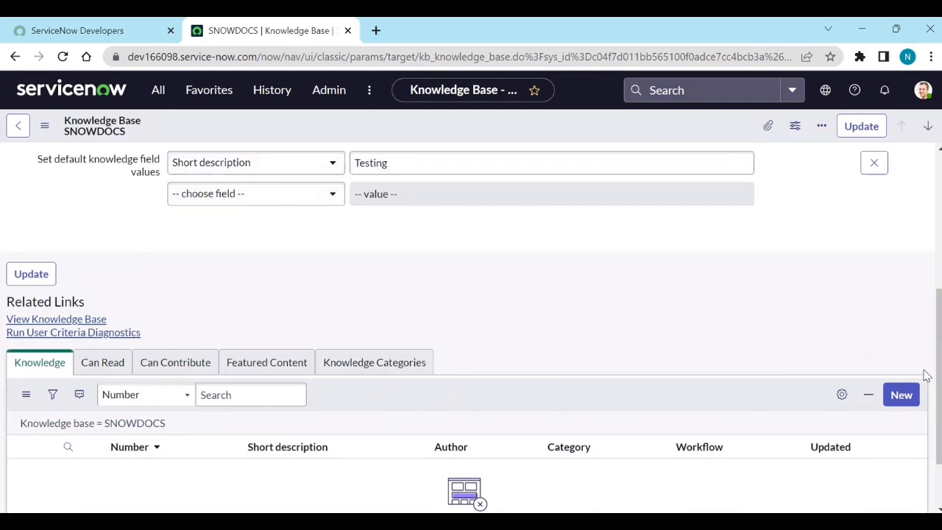
{"action": "left_click", "coordinate": [902, 397]}
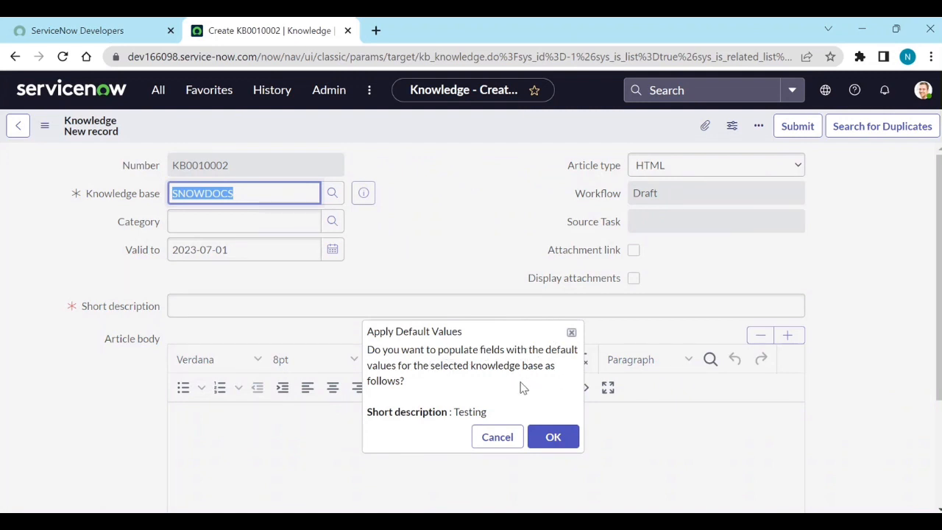
{"action": "left_click", "coordinate": [552, 441]}
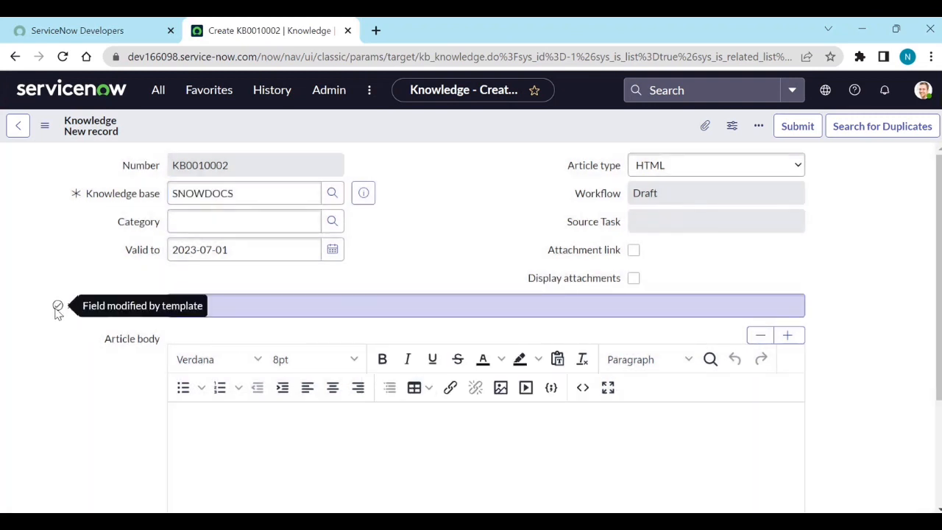
Step: Return to the SNOWDOCS record and read the hints for the Disable commenting and Disable suggesting options
{"action": "left_click", "coordinate": [15, 59]}
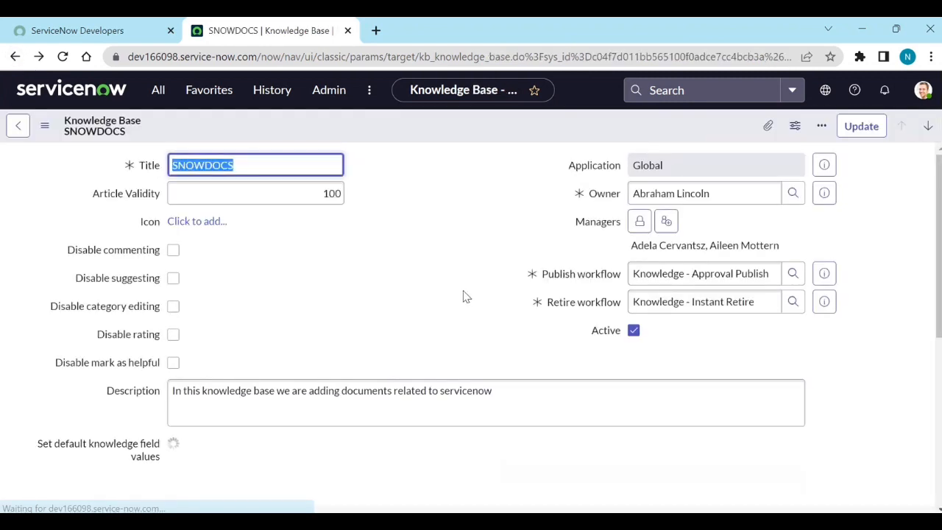
{"action": "scroll", "coordinate": [464, 301], "scroll_direction": "down", "scroll_amount": 2}
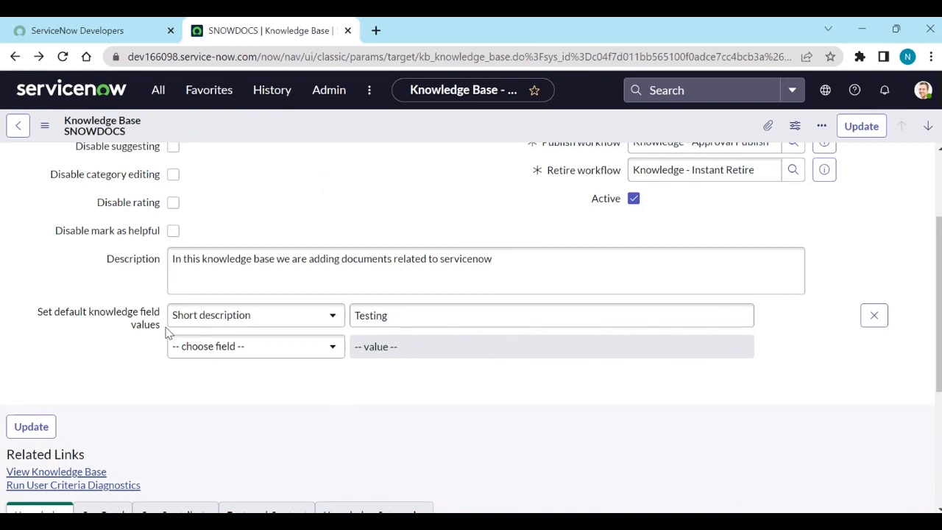
{"action": "scroll", "coordinate": [165, 333], "scroll_direction": "up", "scroll_amount": 2}
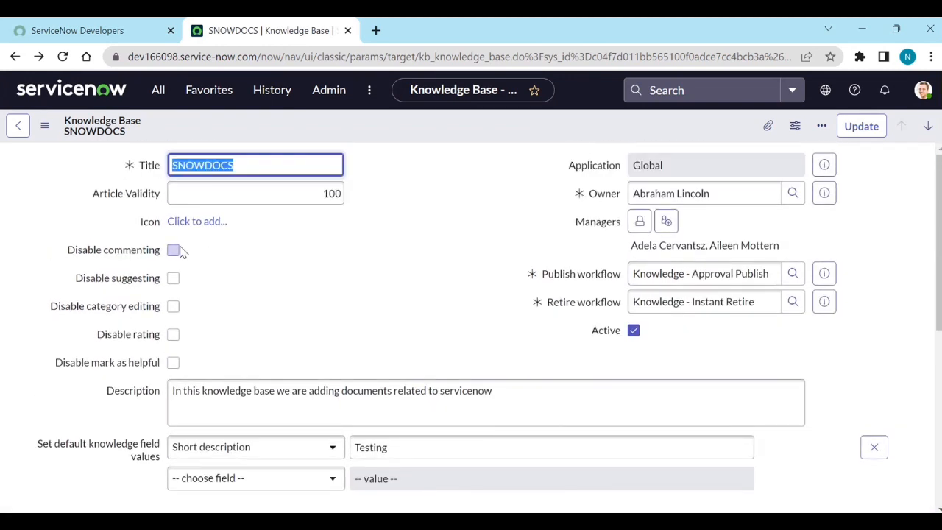
{"action": "mouse_move", "coordinate": [129, 258]}
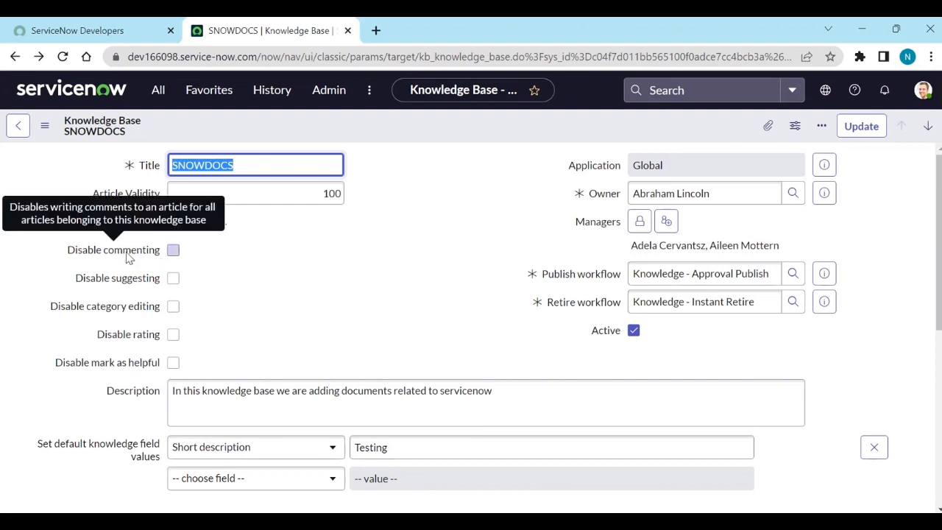
{"action": "mouse_move", "coordinate": [131, 286]}
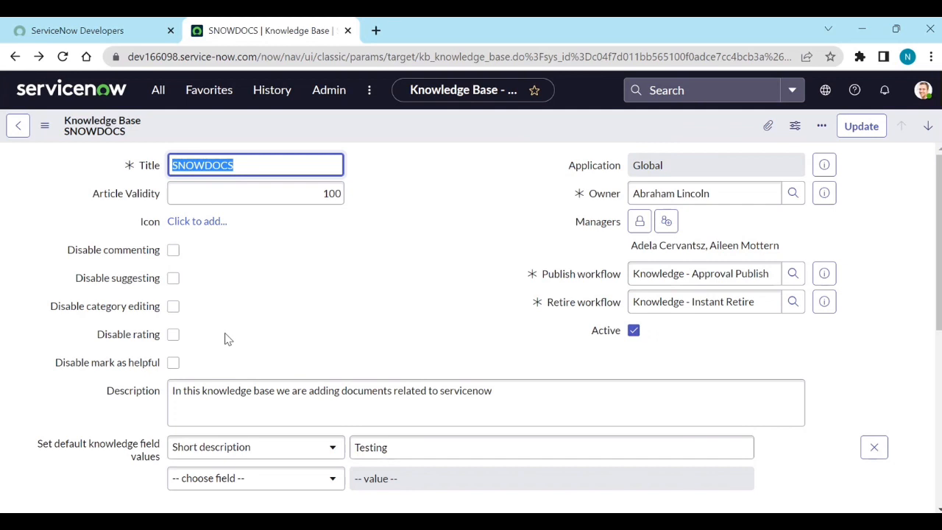
Step: Duplicate the SNOWDOCS browser tab and open the Self-Service Knowledge homepage in the copy, filtering the navigator by "kno"
{"action": "right_click", "coordinate": [245, 39]}
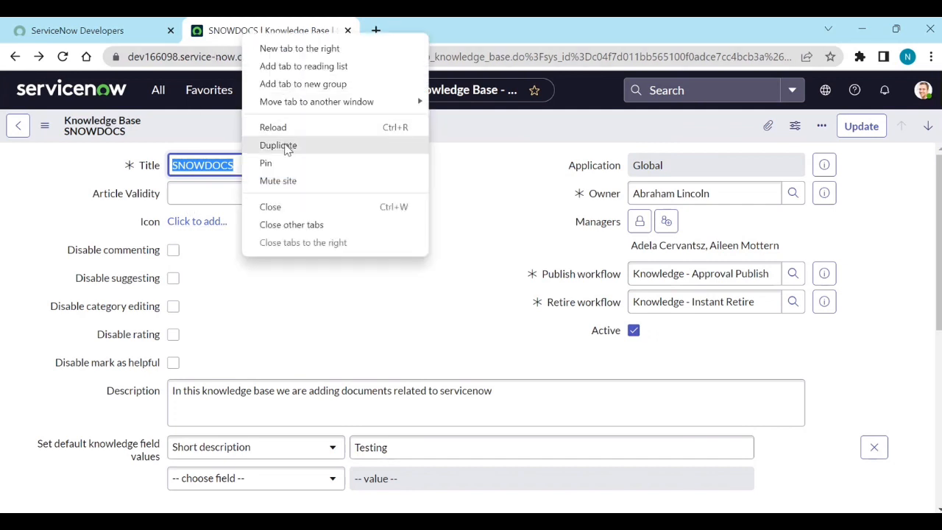
{"action": "left_click", "coordinate": [278, 146]}
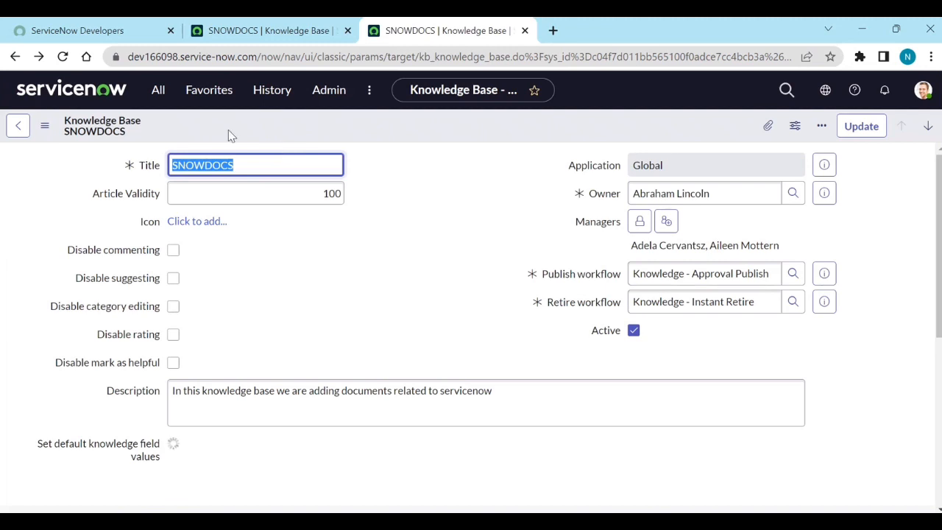
{"action": "left_click", "coordinate": [157, 94]}
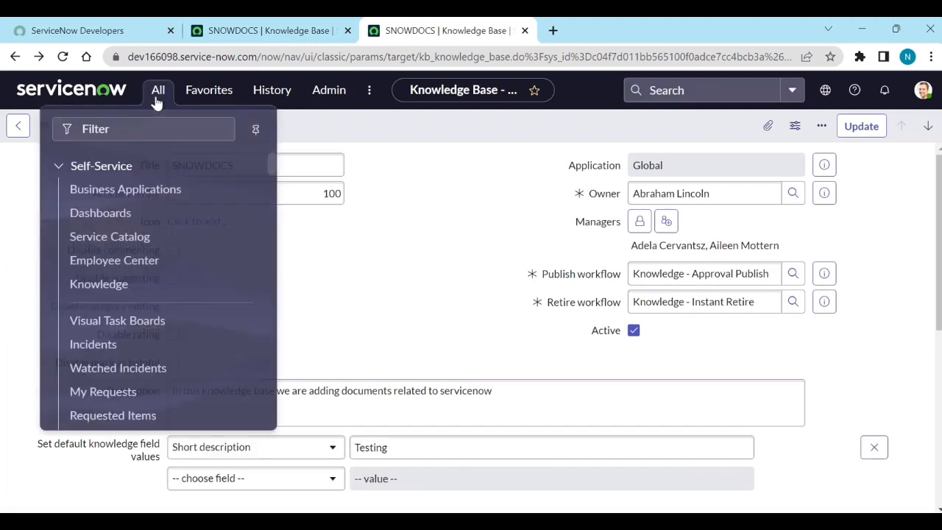
{"action": "type", "text": "kno"}
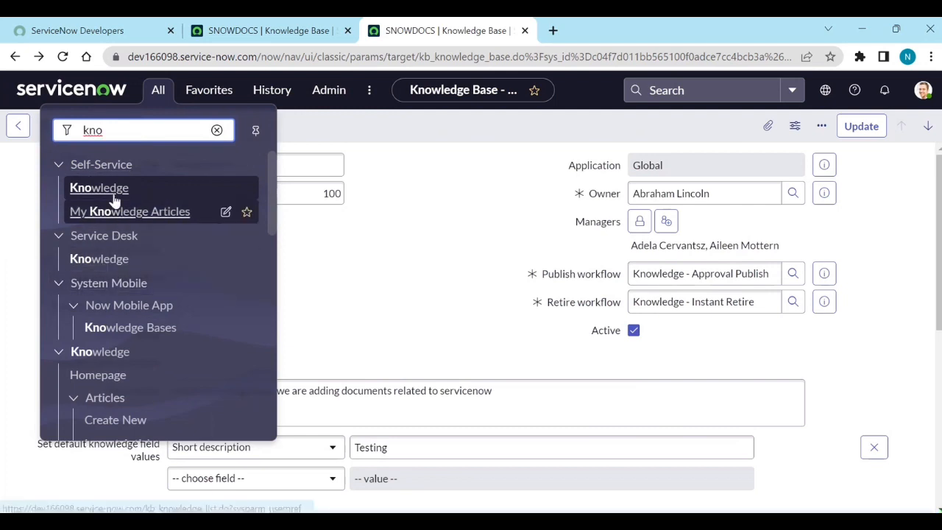
{"action": "left_click", "coordinate": [111, 193]}
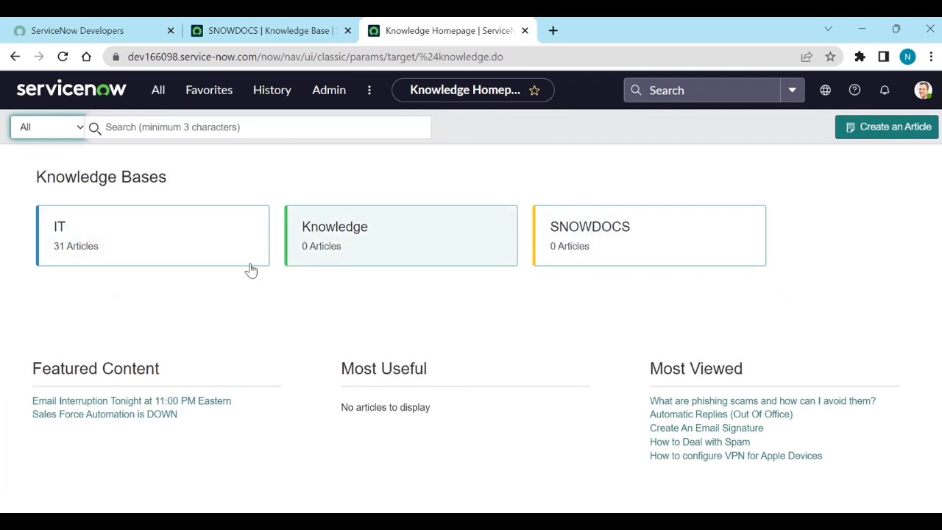
Step: Open the Internet Explorer 10 article in the IT knowledge base and examine its rating, helpfulness and comment options
{"action": "left_click", "coordinate": [73, 250]}
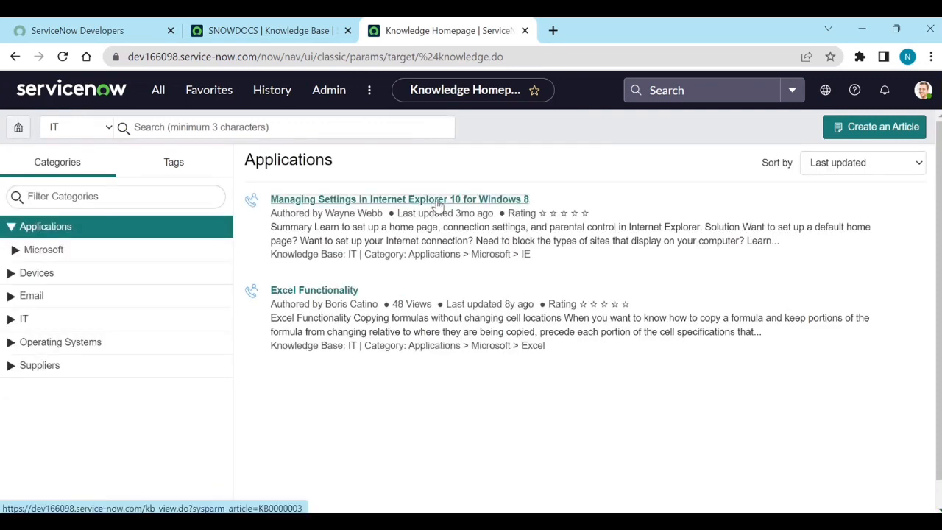
{"action": "left_click", "coordinate": [437, 200]}
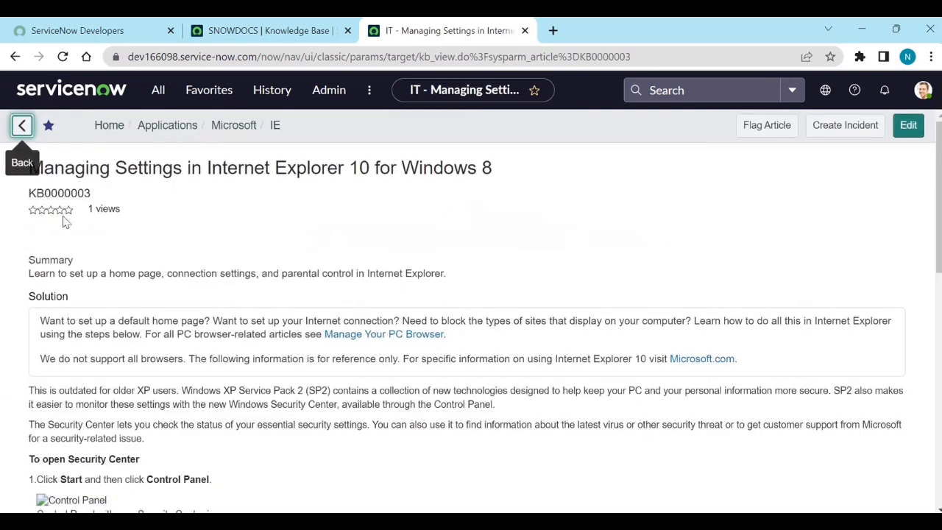
{"action": "scroll", "coordinate": [78, 222], "scroll_direction": "down", "scroll_amount": 9}
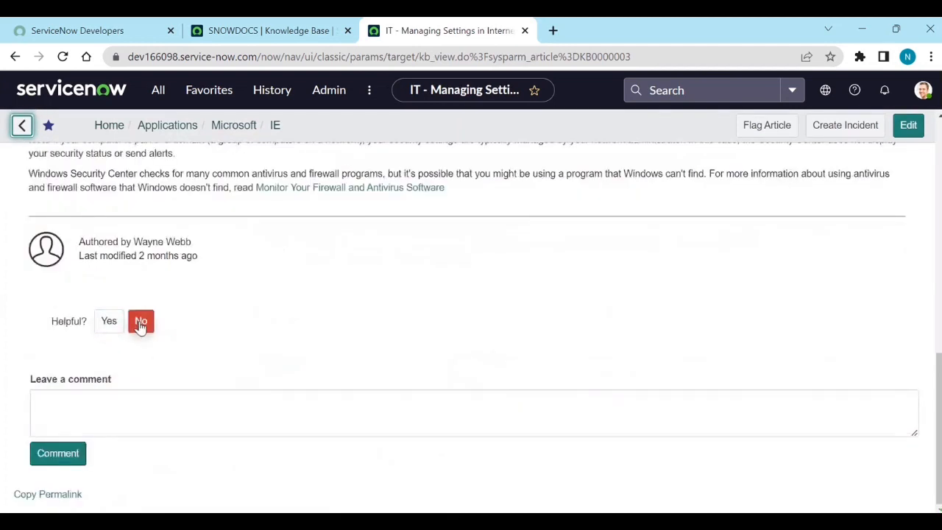
{"action": "left_click", "coordinate": [107, 398]}
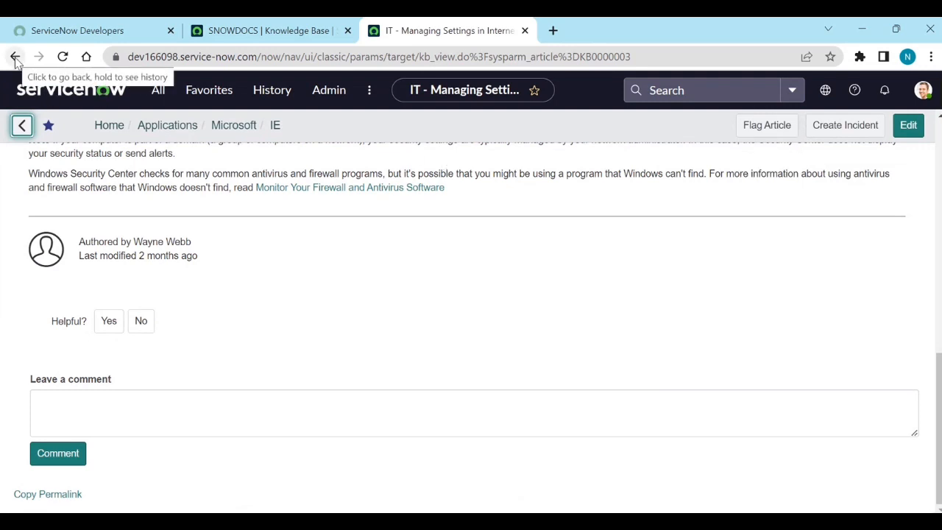
Step: Switch back to the SNOWDOCS record and review its disable options, default field values and related lists
{"action": "left_click", "coordinate": [269, 30]}
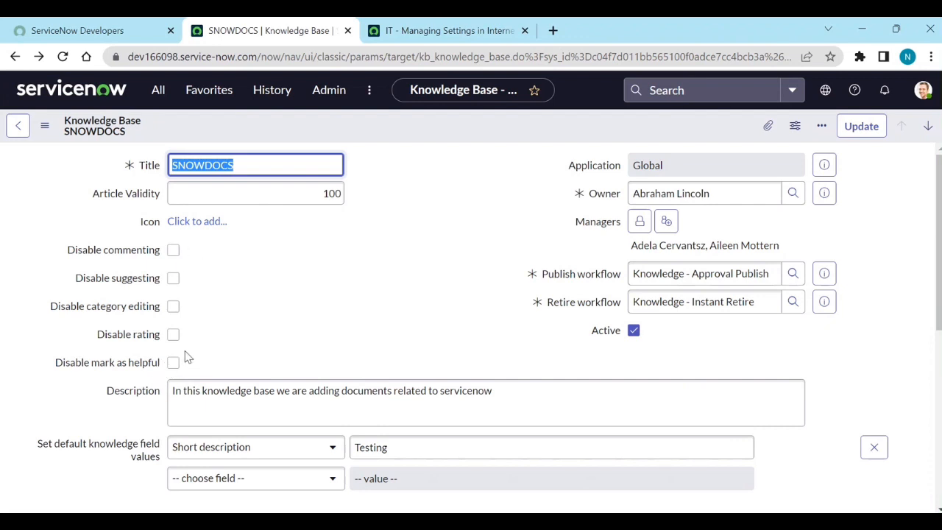
{"action": "scroll", "coordinate": [185, 356], "scroll_direction": "down", "scroll_amount": 5}
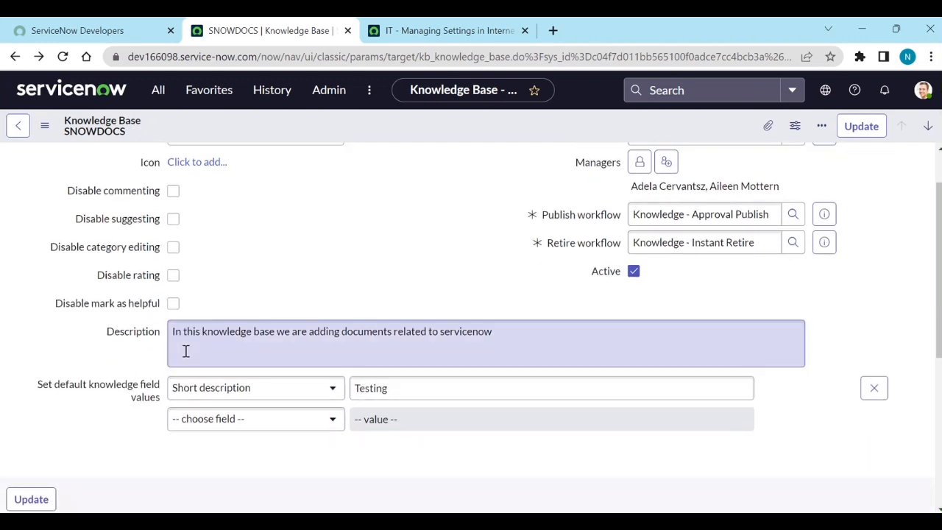
{"action": "scroll", "coordinate": [186, 354], "scroll_direction": "up", "scroll_amount": 5}
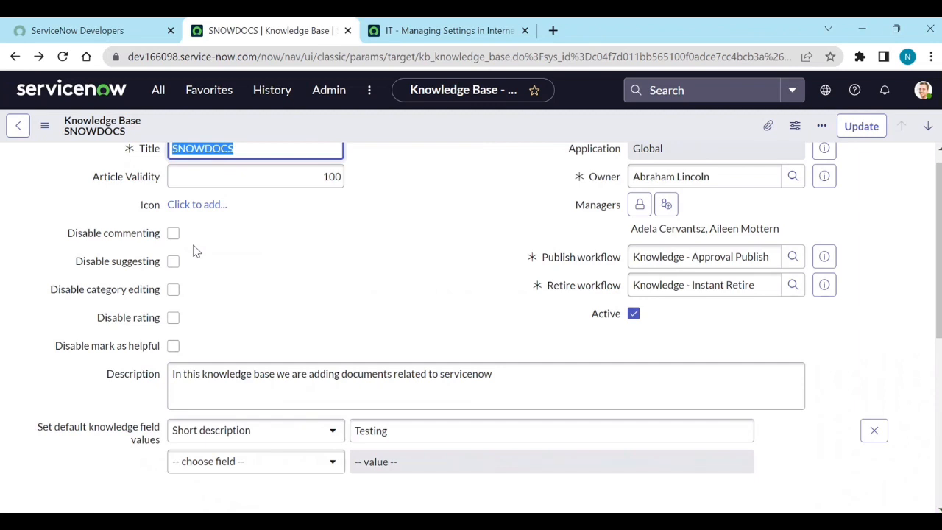
{"action": "scroll", "coordinate": [196, 251], "scroll_direction": "down", "scroll_amount": 7}
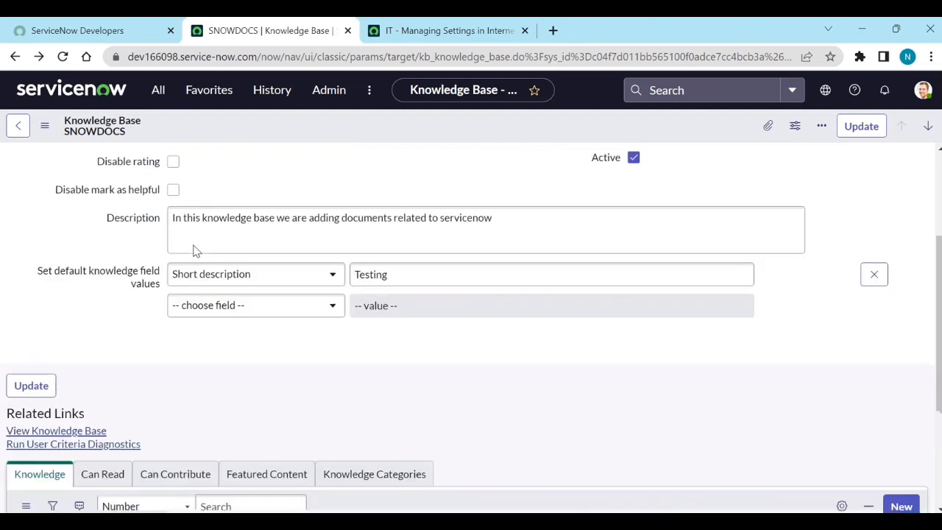
{"action": "scroll", "coordinate": [194, 251], "scroll_direction": "down", "scroll_amount": 2}
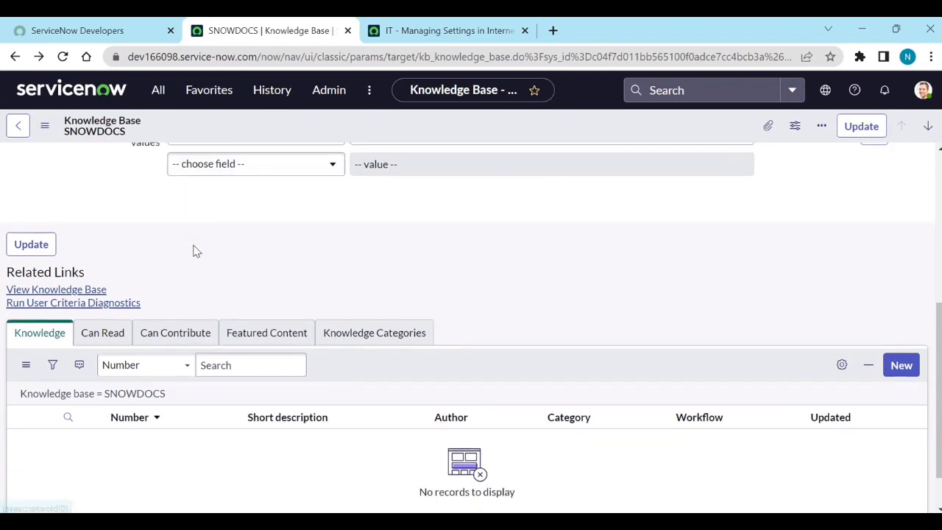
{"action": "scroll", "coordinate": [196, 251], "scroll_direction": "up", "scroll_amount": 6}
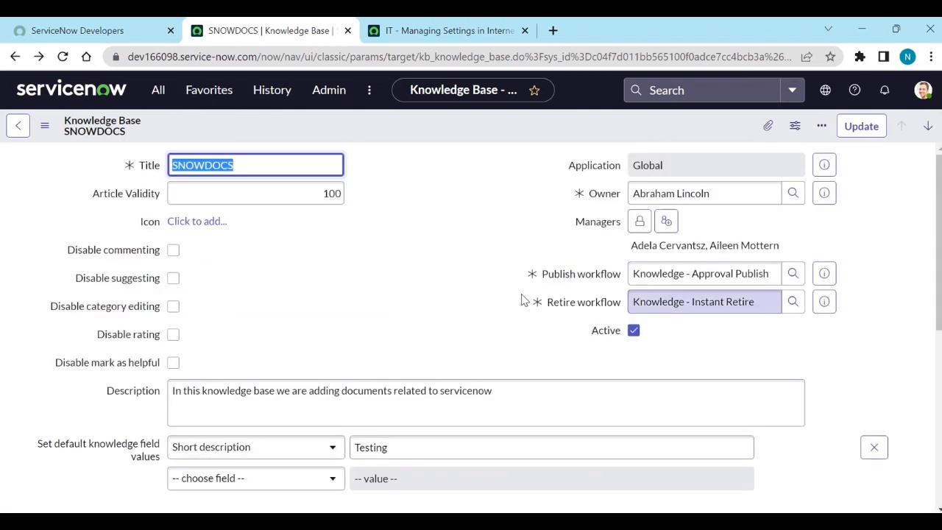
Step: Create a knowledge category for SNOWDOCS with the label "Admin" and the value "admin"
{"action": "scroll", "coordinate": [521, 299], "scroll_direction": "down", "scroll_amount": 9}
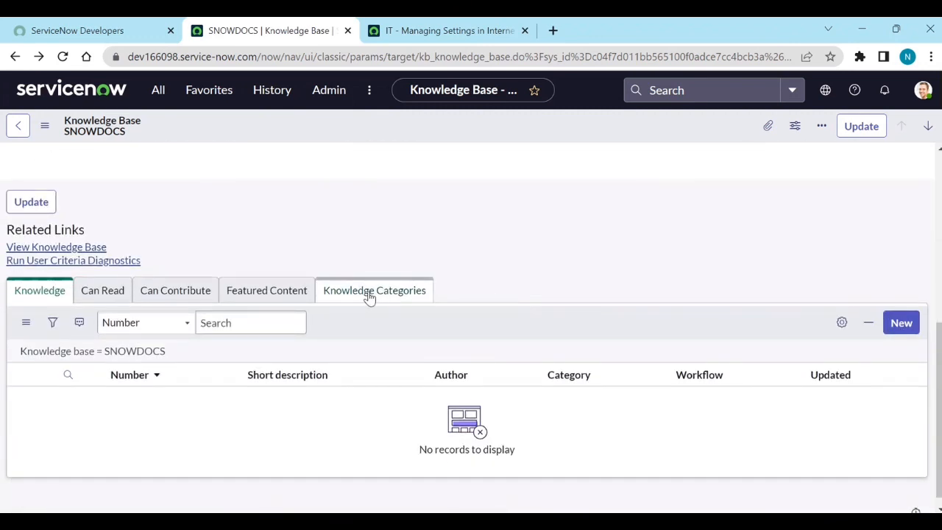
{"action": "left_click", "coordinate": [370, 295]}
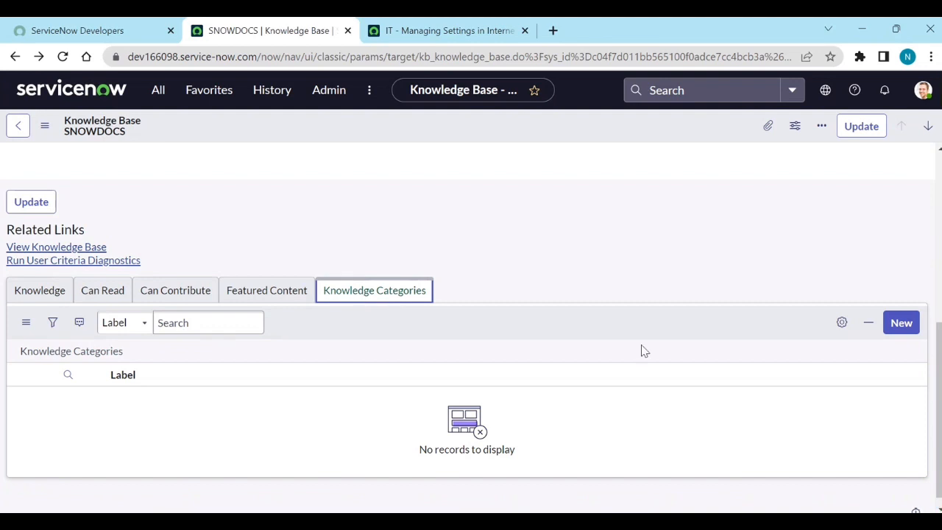
{"action": "left_click", "coordinate": [905, 332]}
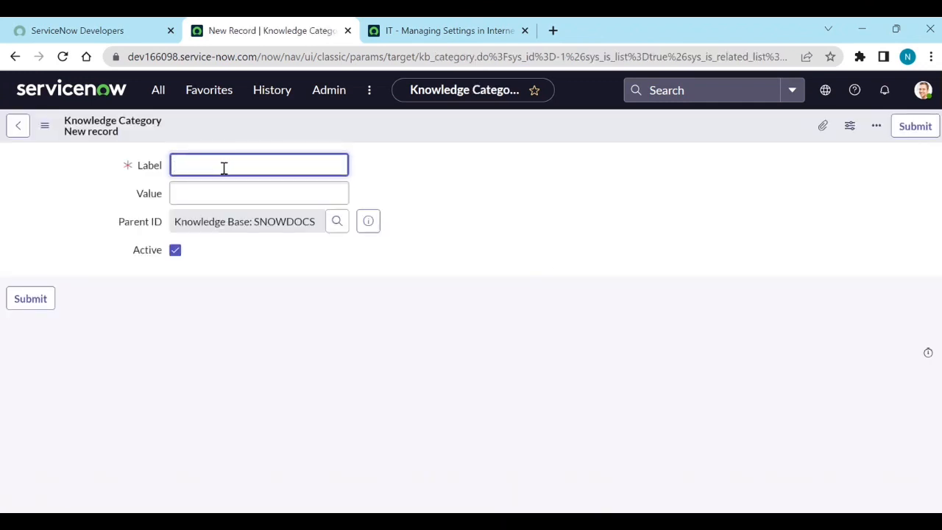
{"action": "type", "text": "dmin"}
{"action": "left_click", "coordinate": [213, 190]}
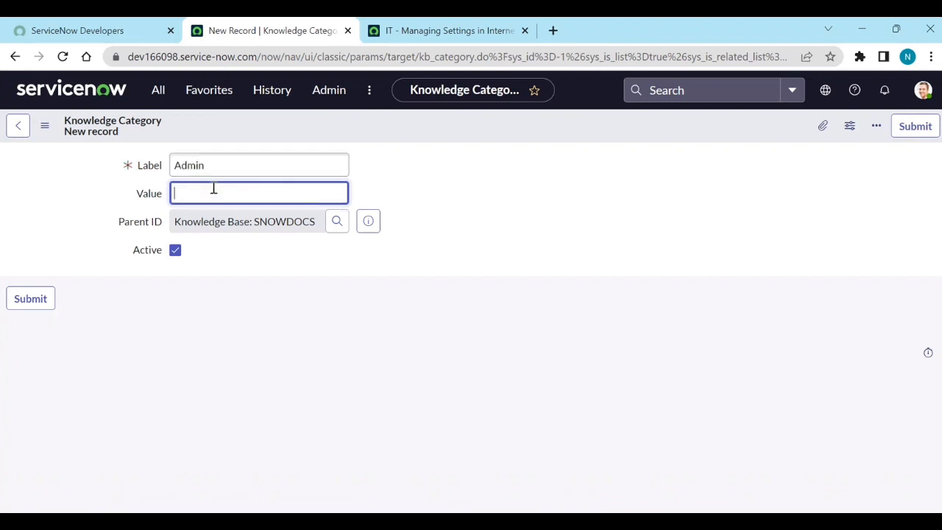
{"action": "type", "text": "admin"}
{"action": "left_click", "coordinate": [916, 128]}
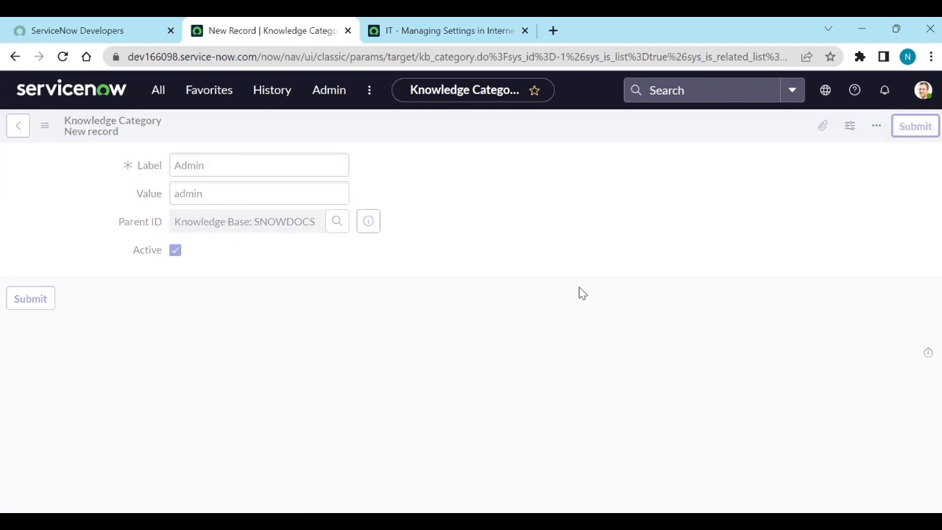
{"action": "scroll", "coordinate": [579, 292], "scroll_direction": "down", "scroll_amount": 10}
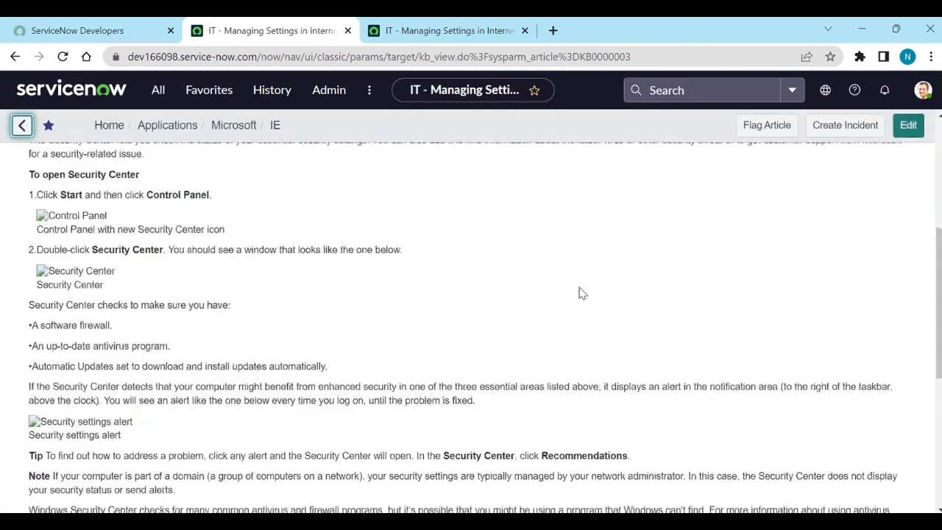
{"action": "scroll", "coordinate": [580, 292], "scroll_direction": "down", "scroll_amount": 1}
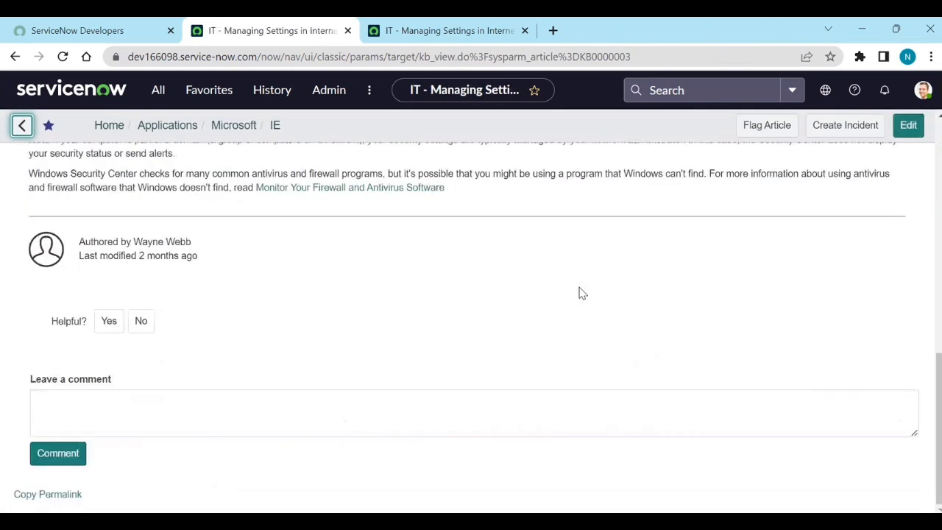
Step: Go back to the blank Knowledge Category form, label a second SNOWDOCS category "Support", fill in its value and submit it
{"action": "left_click", "coordinate": [15, 57]}
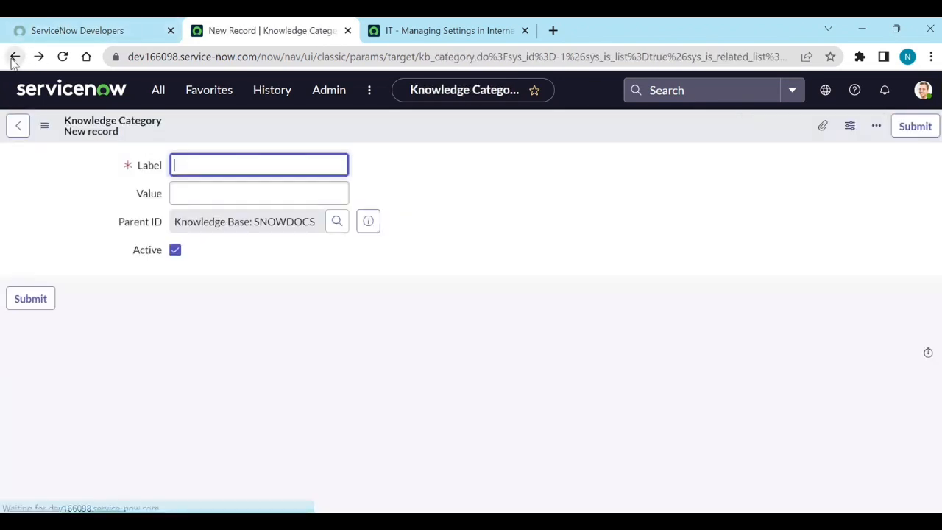
{"action": "type", "text": "S"}
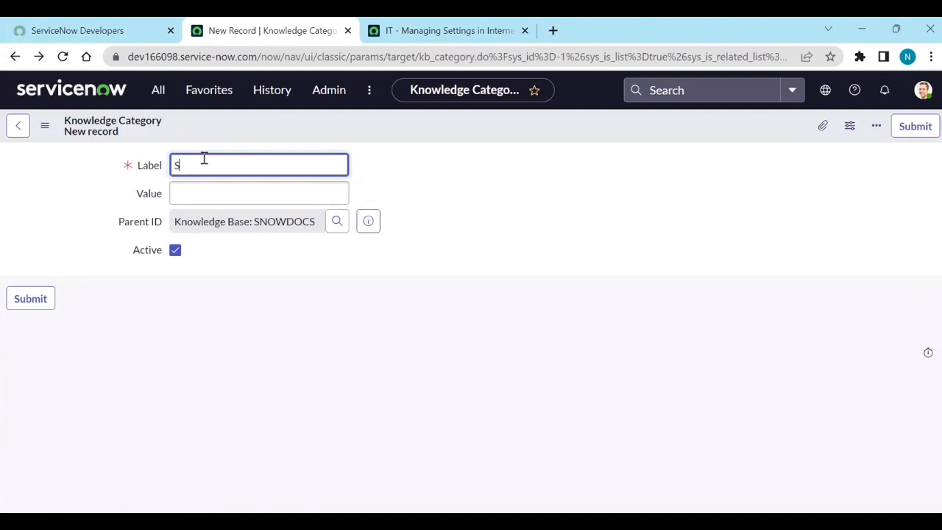
{"action": "type", "text": "upport"}
{"action": "key", "text": "Tab"}
{"action": "type", "text": "Suppo"}
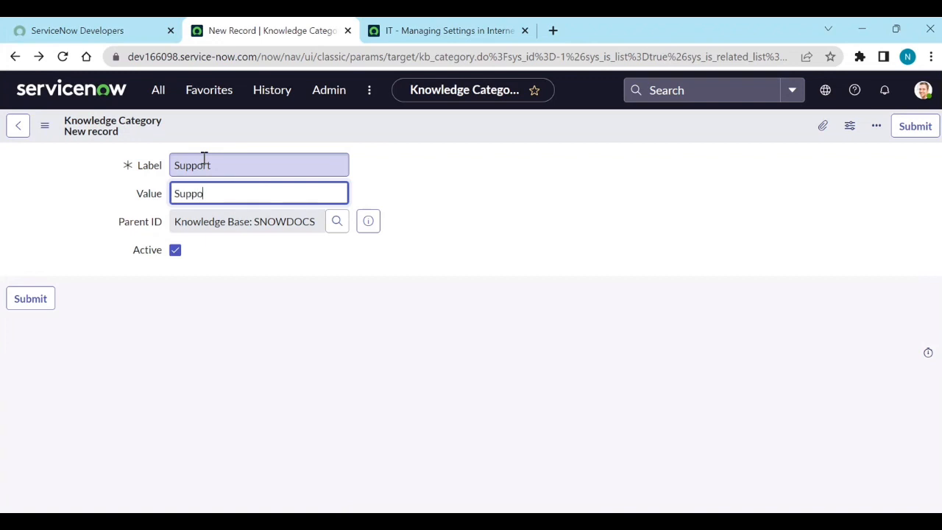
{"action": "left_click", "coordinate": [929, 126]}
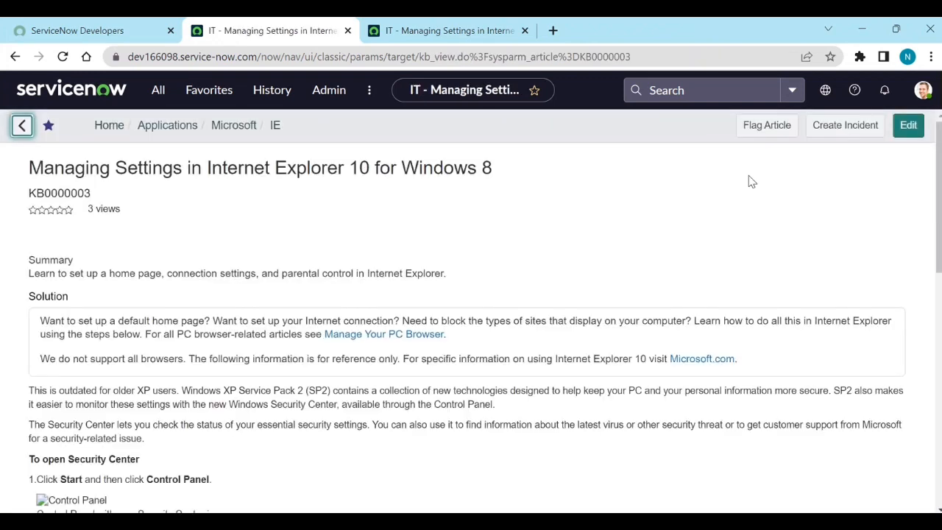
Step: Return to the SNOWDOCS record and expand the Admin and Support categories to check them for subcategories
{"action": "left_click", "coordinate": [14, 56]}
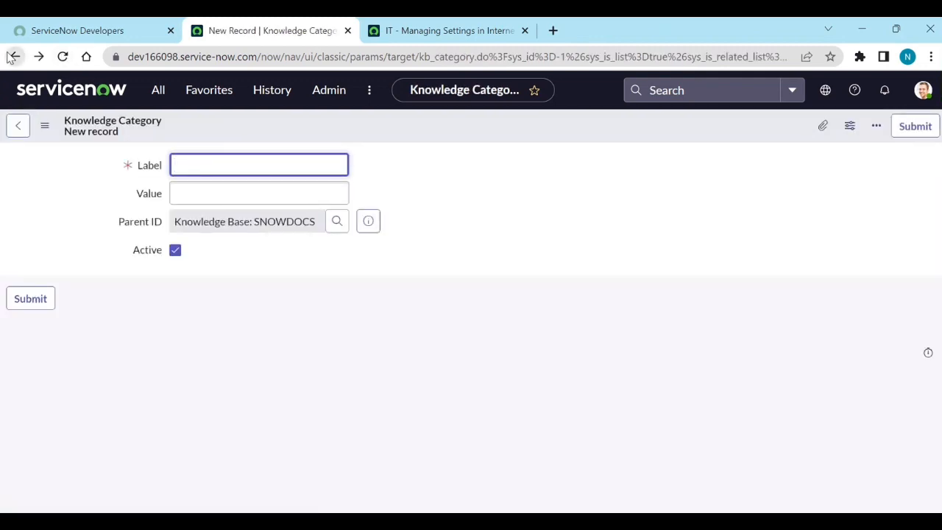
{"action": "left_click", "coordinate": [14, 56]}
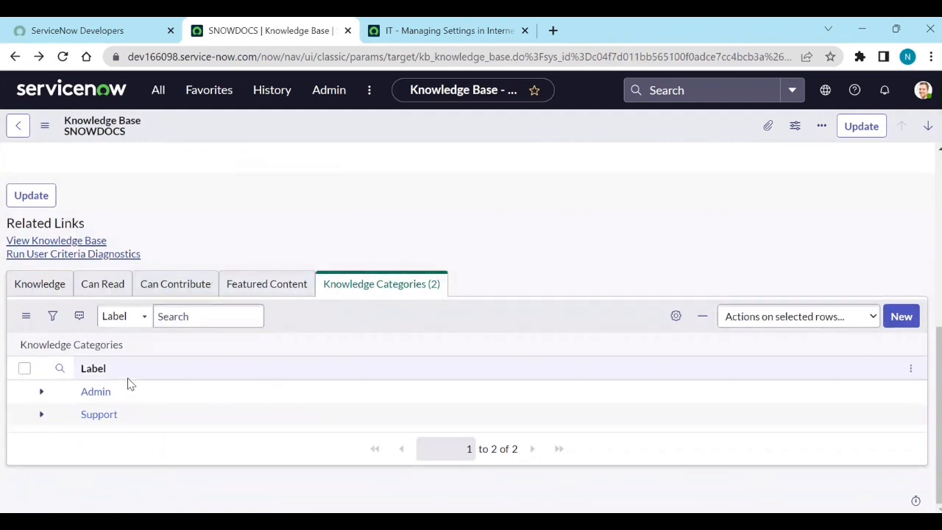
{"action": "left_click", "coordinate": [41, 392]}
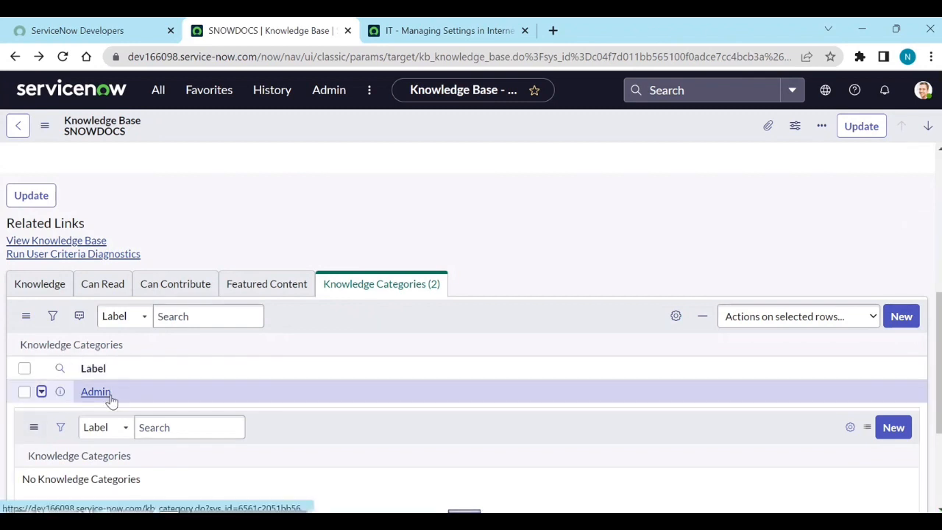
{"action": "scroll", "coordinate": [110, 397], "scroll_direction": "down", "scroll_amount": 2}
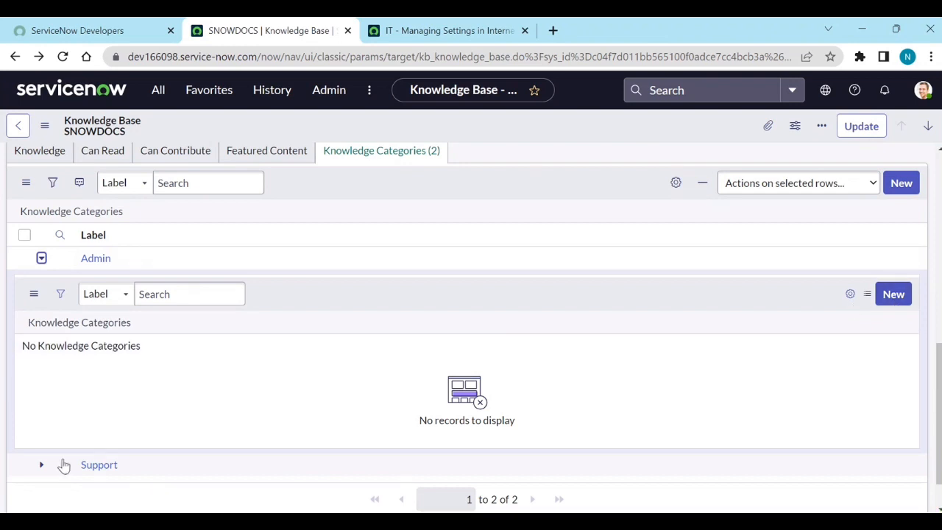
{"action": "left_click", "coordinate": [41, 465]}
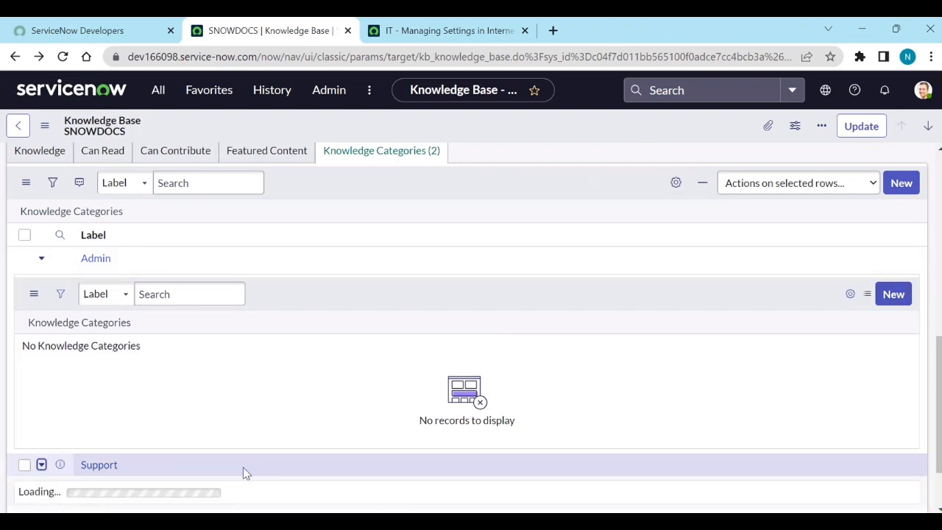
{"action": "scroll", "coordinate": [246, 470], "scroll_direction": "down", "scroll_amount": 2}
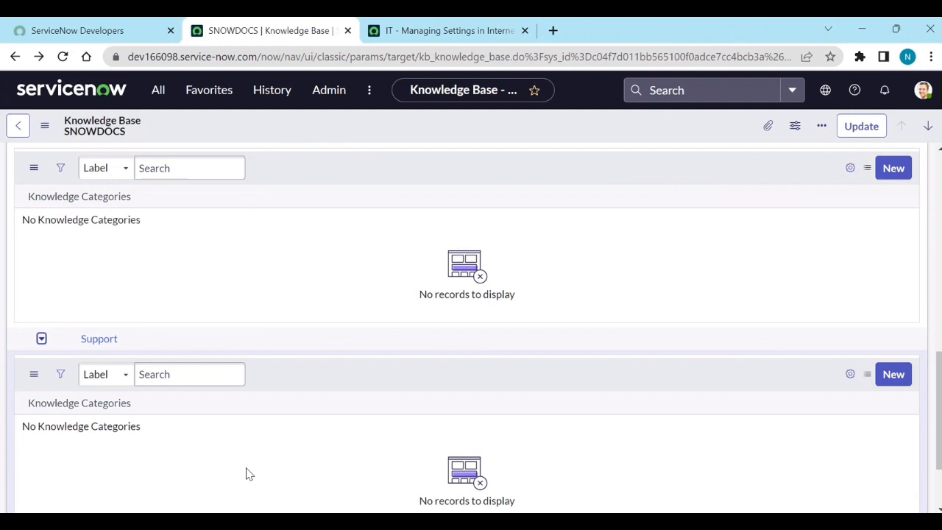
{"action": "scroll", "coordinate": [248, 473], "scroll_direction": "up", "scroll_amount": 4}
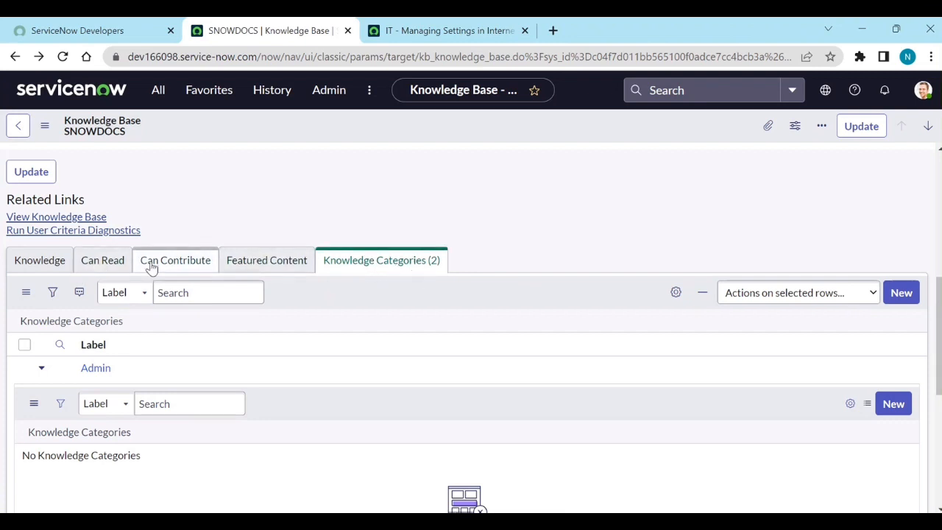
Step: Start a new Featured Content record for SNOWDOCS, inspect its Knowledge lookup and Keywords field, and return without submitting
{"action": "left_click", "coordinate": [253, 262]}
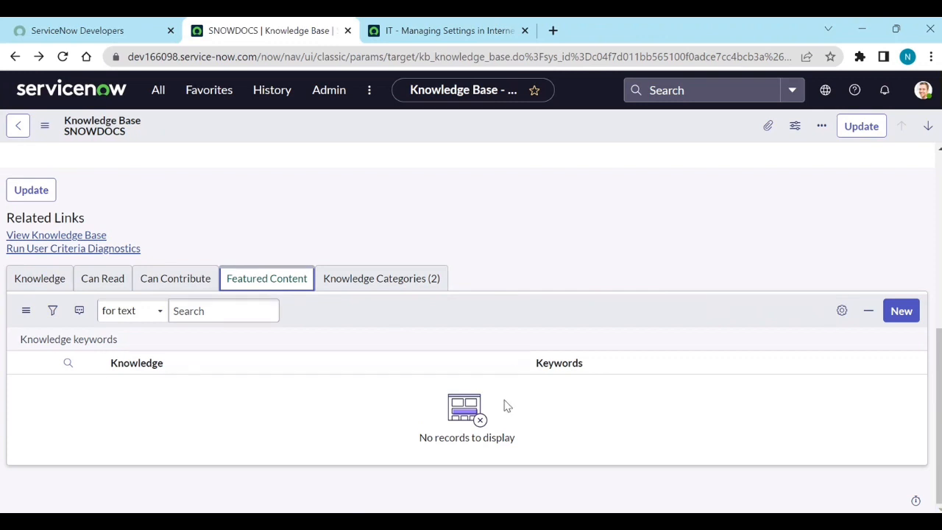
{"action": "left_click", "coordinate": [904, 312]}
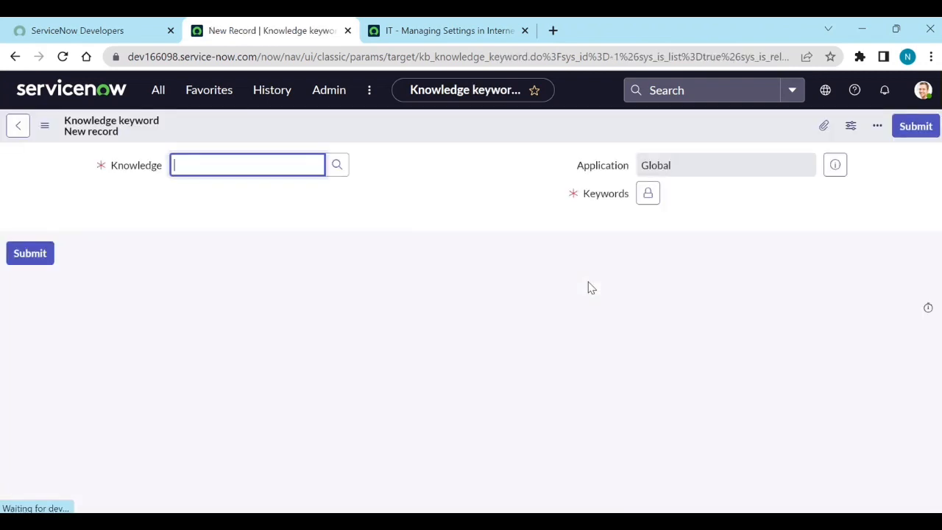
{"action": "left_click", "coordinate": [338, 173]}
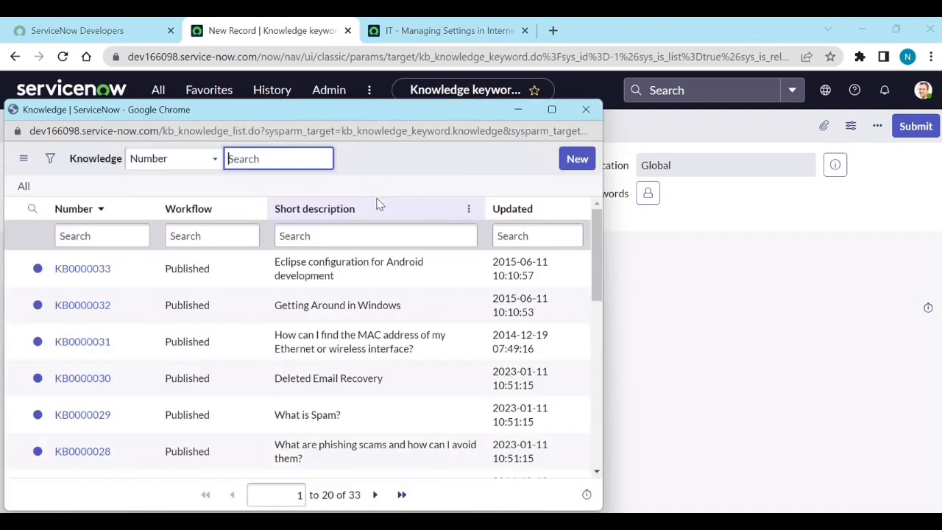
{"action": "left_click", "coordinate": [586, 109]}
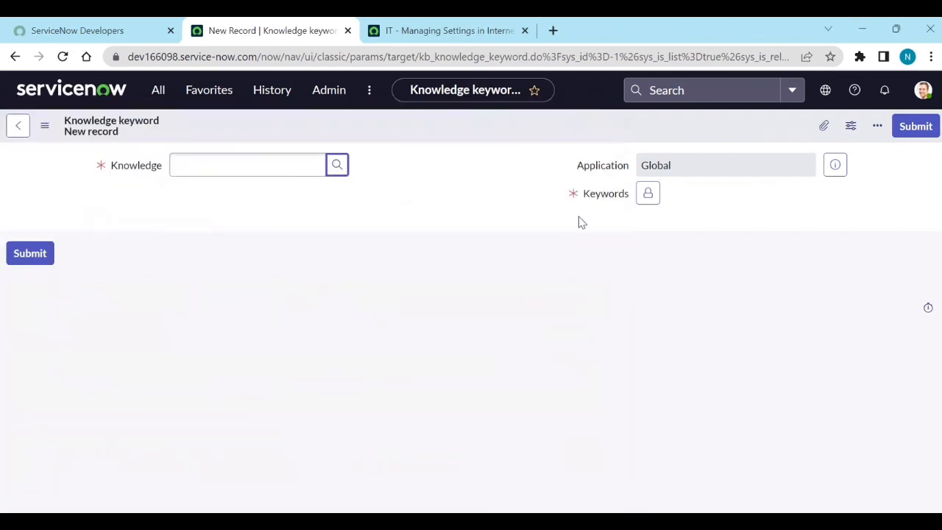
{"action": "left_click", "coordinate": [647, 193]}
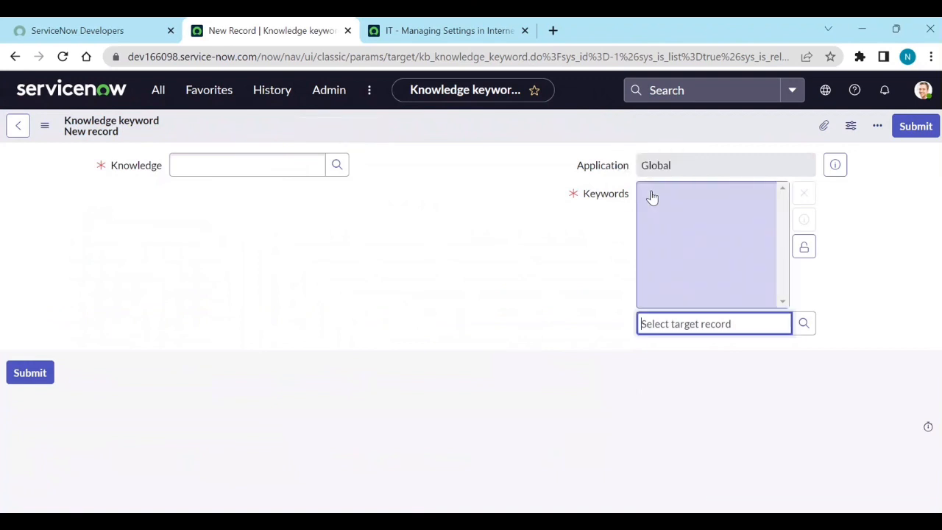
{"action": "left_click", "coordinate": [803, 247]}
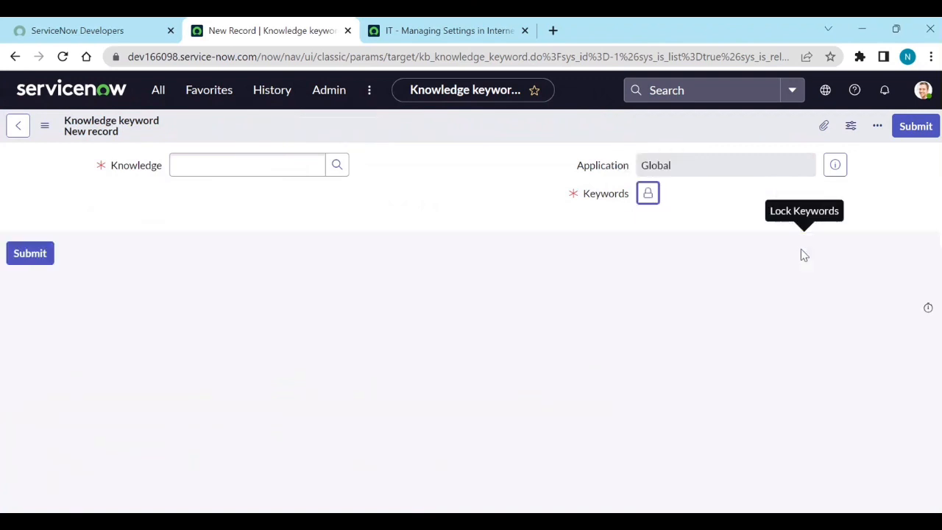
{"action": "left_click", "coordinate": [15, 56]}
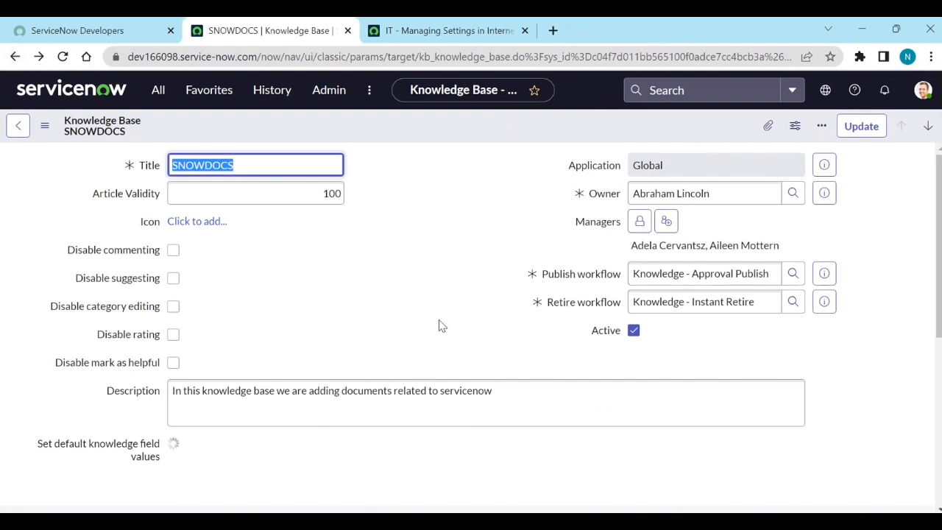
Step: Examine the Can Read and Can Contribute related lists of the SNOWDOCS knowledge base for assigned user criteria
{"action": "scroll", "coordinate": [440, 326], "scroll_direction": "down", "scroll_amount": 4}
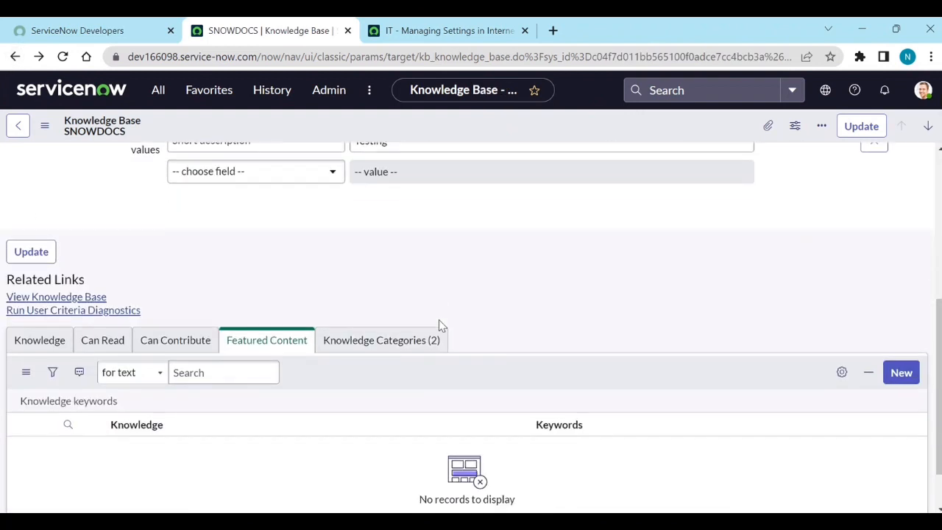
{"action": "left_click", "coordinate": [110, 344]}
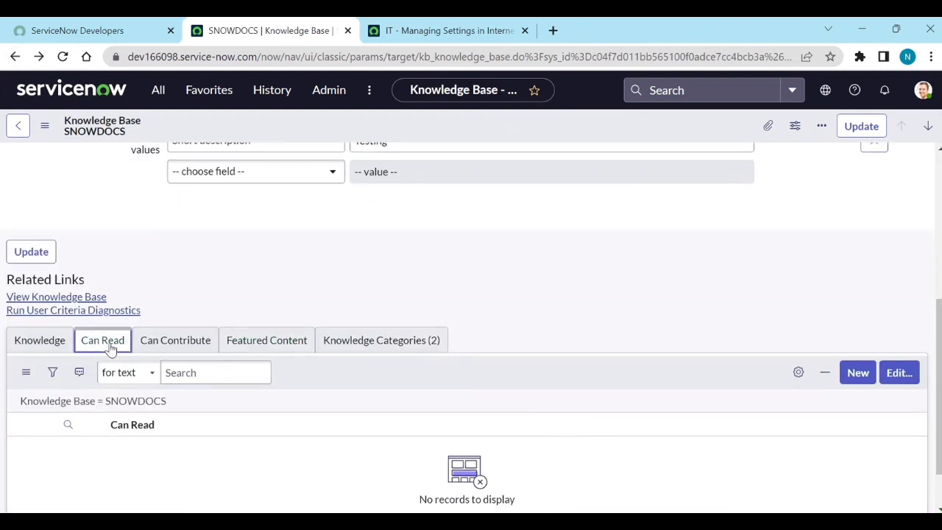
{"action": "left_click", "coordinate": [179, 344]}
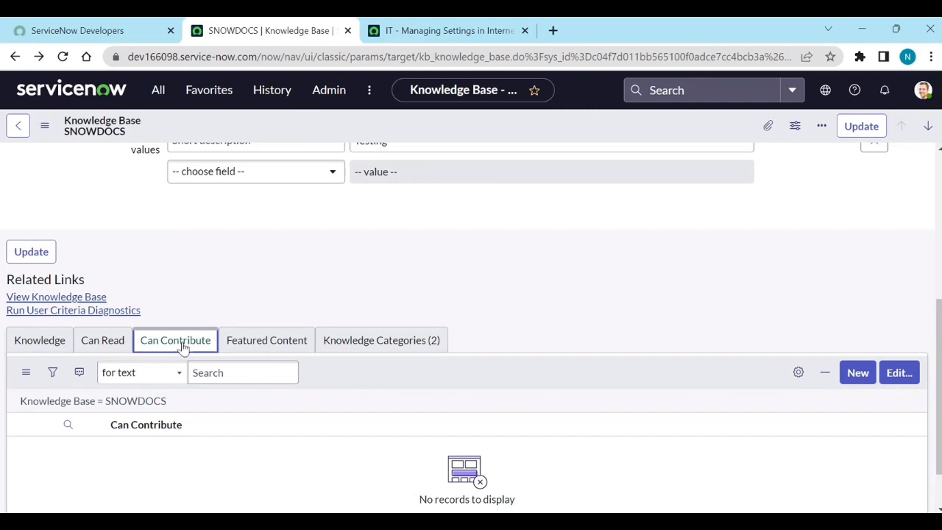
{"action": "scroll", "coordinate": [213, 351], "scroll_direction": "up", "scroll_amount": 1}
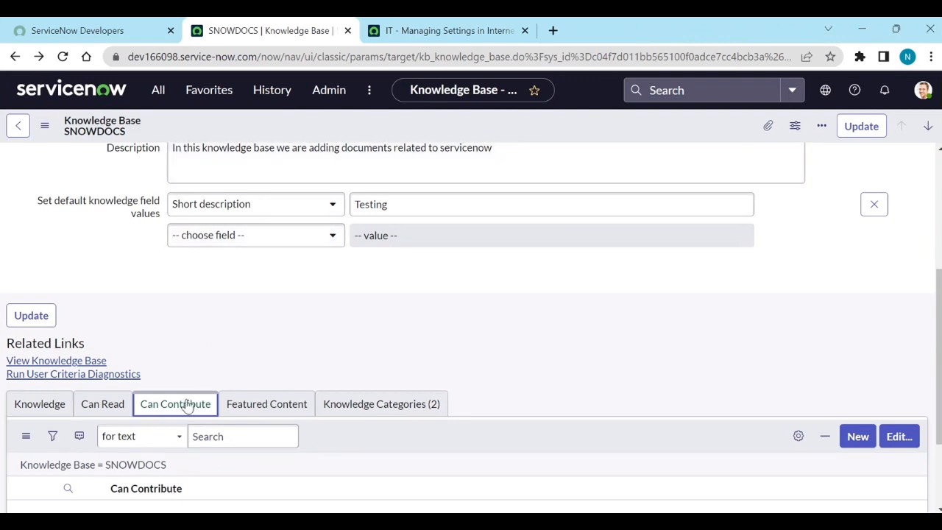
{"action": "scroll", "coordinate": [187, 403], "scroll_direction": "down", "scroll_amount": 1}
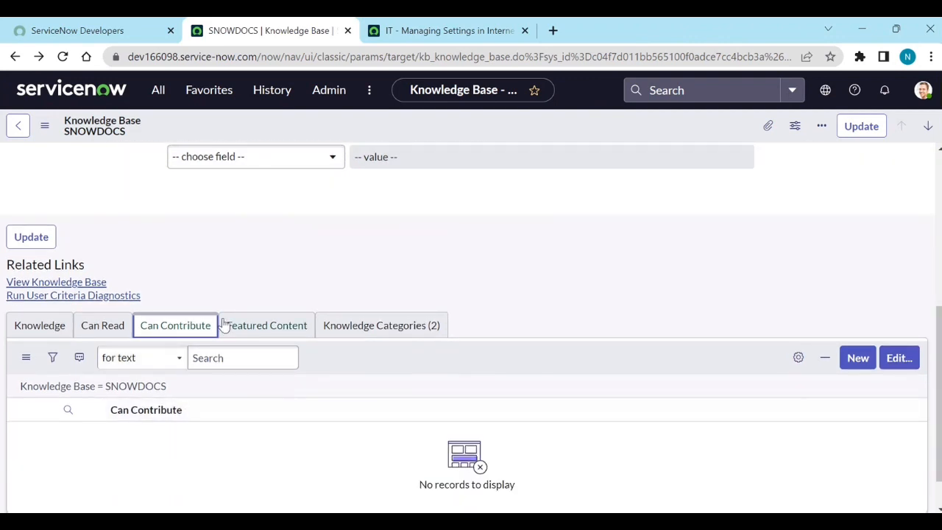
Step: Create a Can Read user criteria record named "all users" for SNOWDOCS, submit it and check it in the related list
{"action": "left_click", "coordinate": [118, 329]}
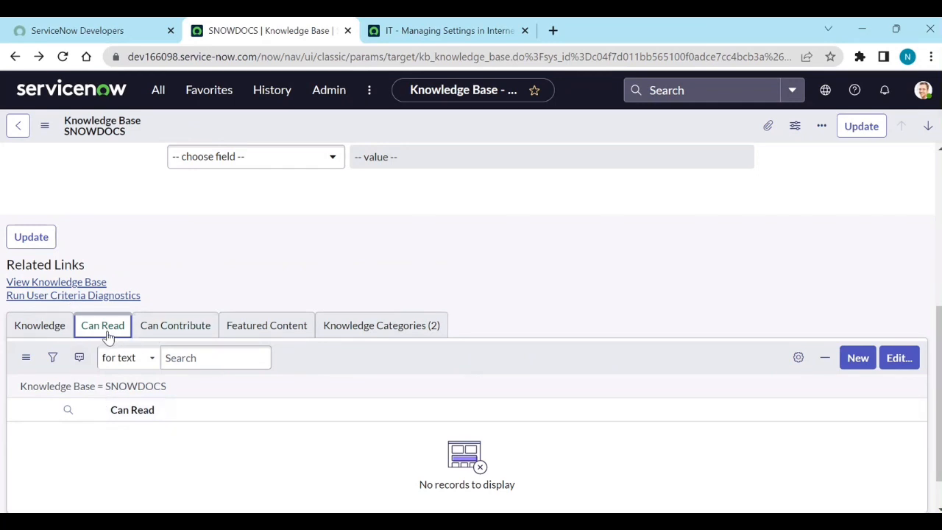
{"action": "left_click", "coordinate": [858, 359]}
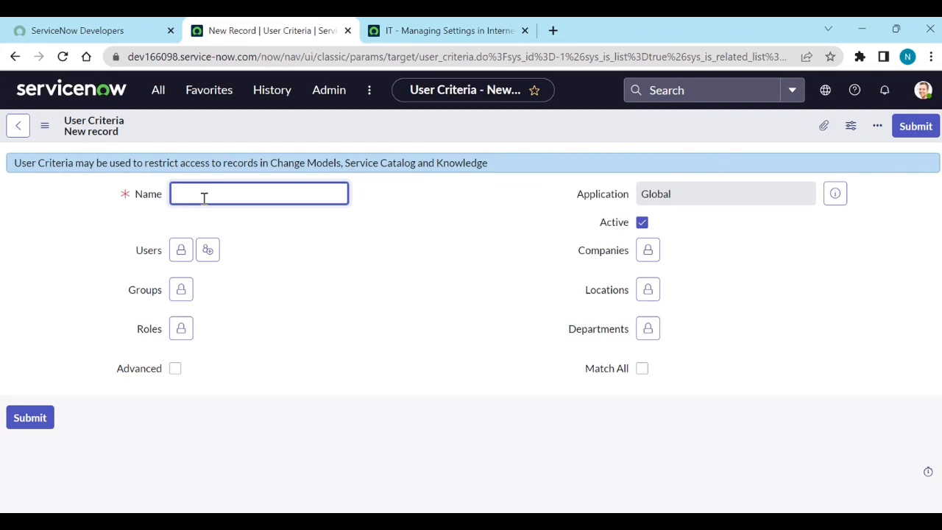
{"action": "type", "text": "ak"}
{"action": "type", "text": "ll users"}
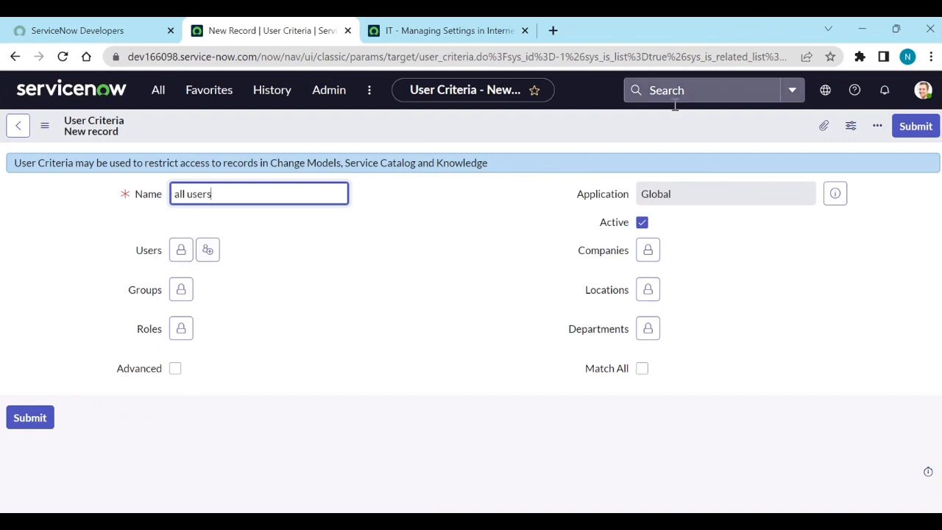
{"action": "left_click", "coordinate": [915, 127]}
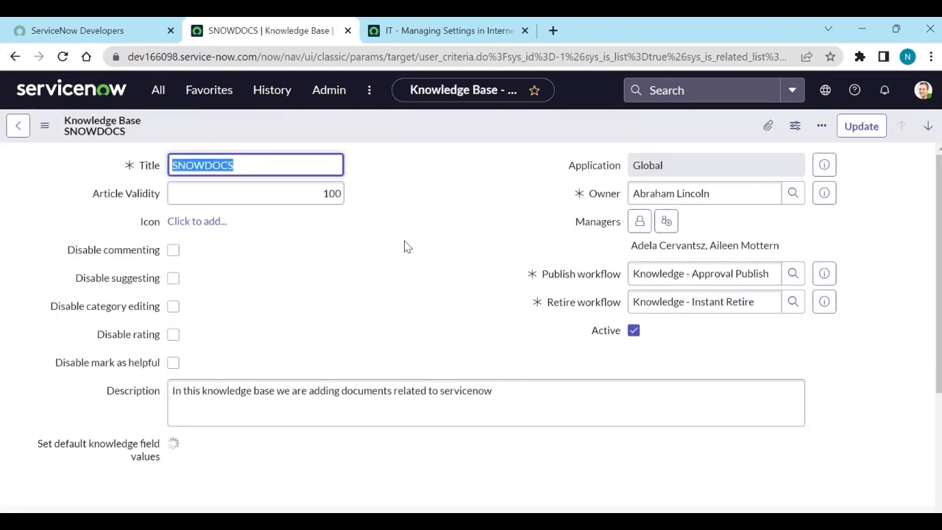
{"action": "scroll", "coordinate": [404, 240], "scroll_direction": "down", "scroll_amount": 2}
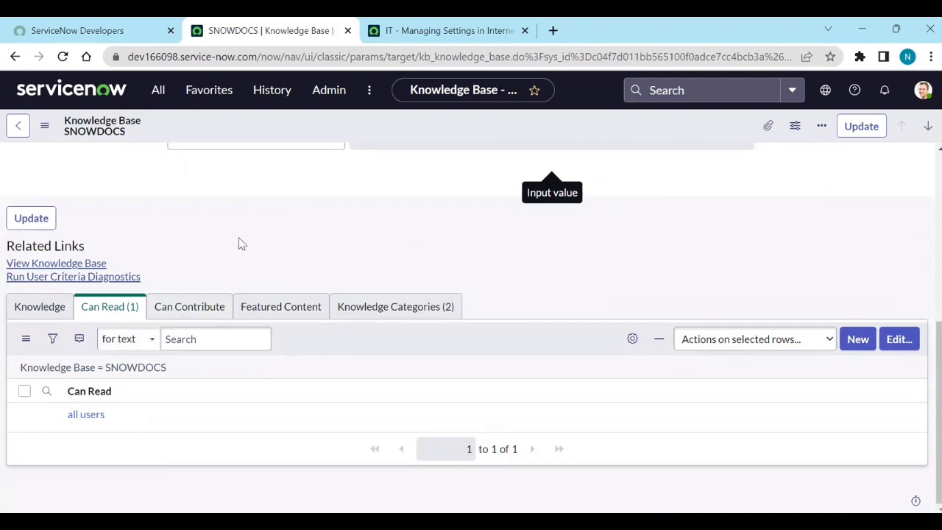
Step: Review the SNOWDOCS record's fields and its Can Contribute and Featured Content related lists
{"action": "scroll", "coordinate": [238, 244], "scroll_direction": "up", "scroll_amount": 5}
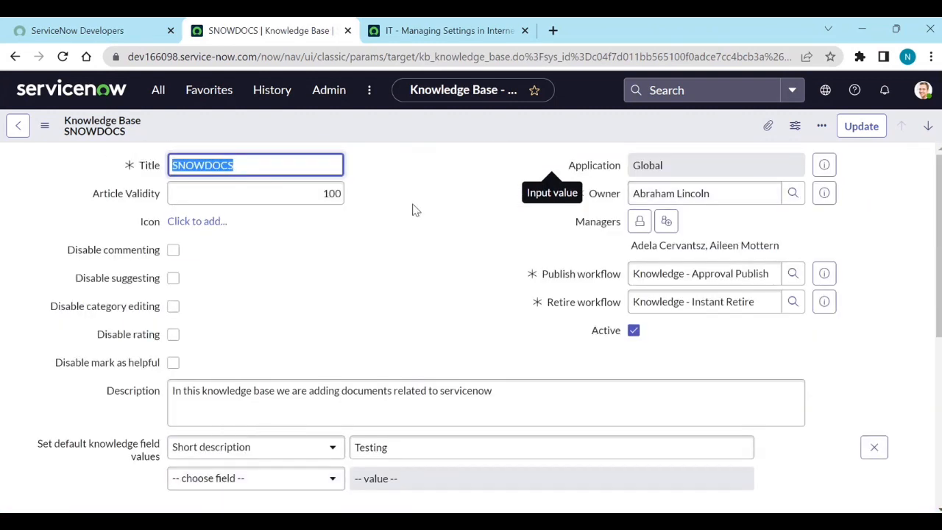
{"action": "scroll", "coordinate": [414, 209], "scroll_direction": "down", "scroll_amount": 5}
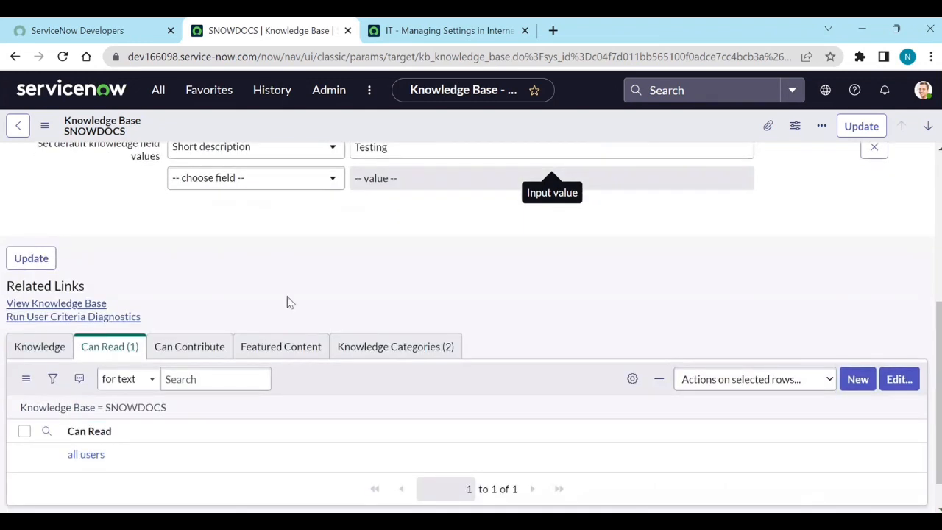
{"action": "left_click", "coordinate": [192, 347]}
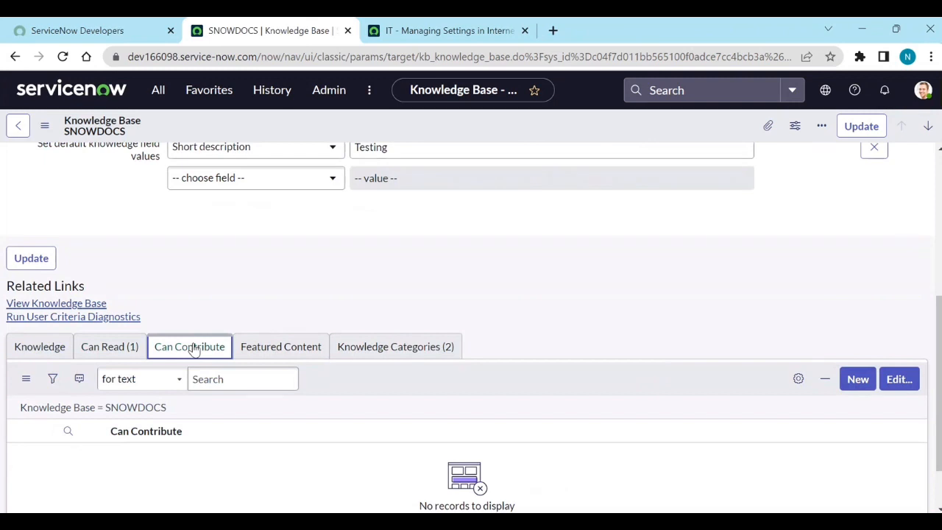
{"action": "left_click", "coordinate": [287, 357]}
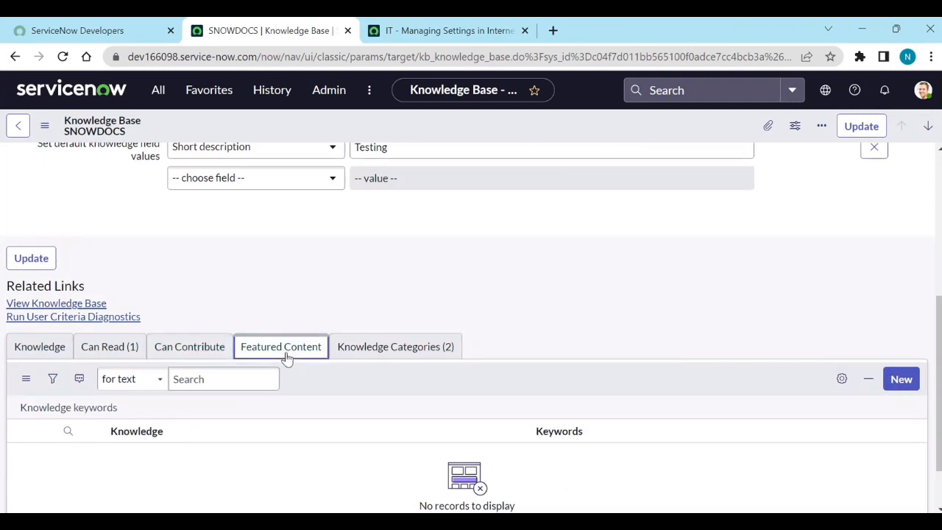
Step: Run User Criteria Diagnostics on SNOWDOCS for the first user in the lookup list and examine the access and assigned criteria
{"action": "left_click", "coordinate": [73, 318]}
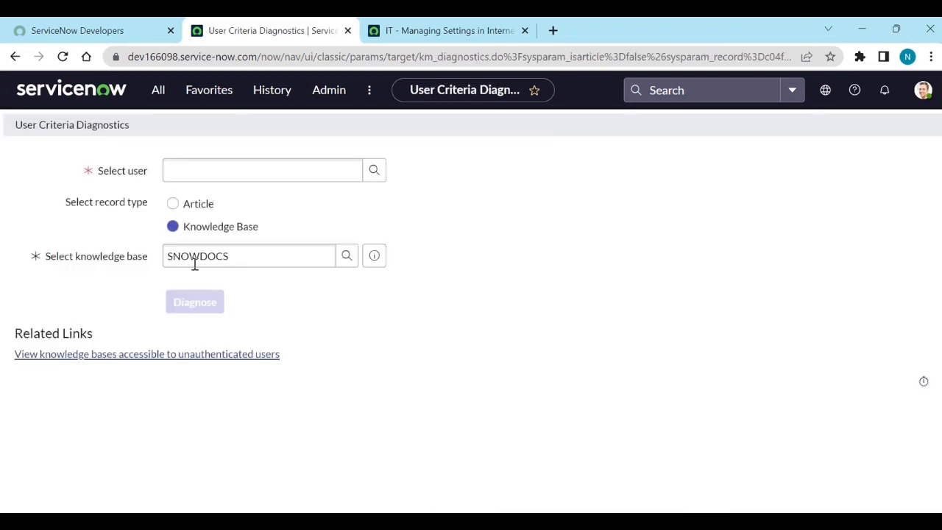
{"action": "left_click", "coordinate": [181, 174]}
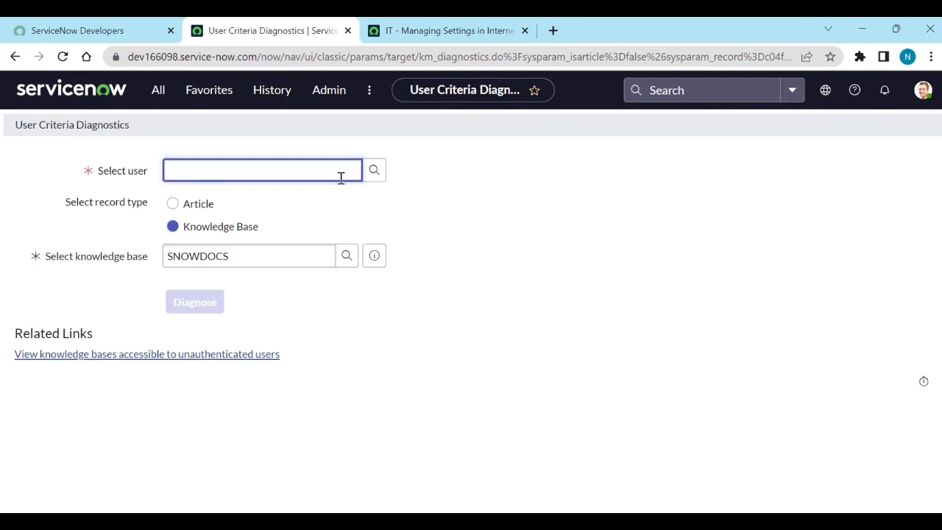
{"action": "left_click", "coordinate": [372, 172]}
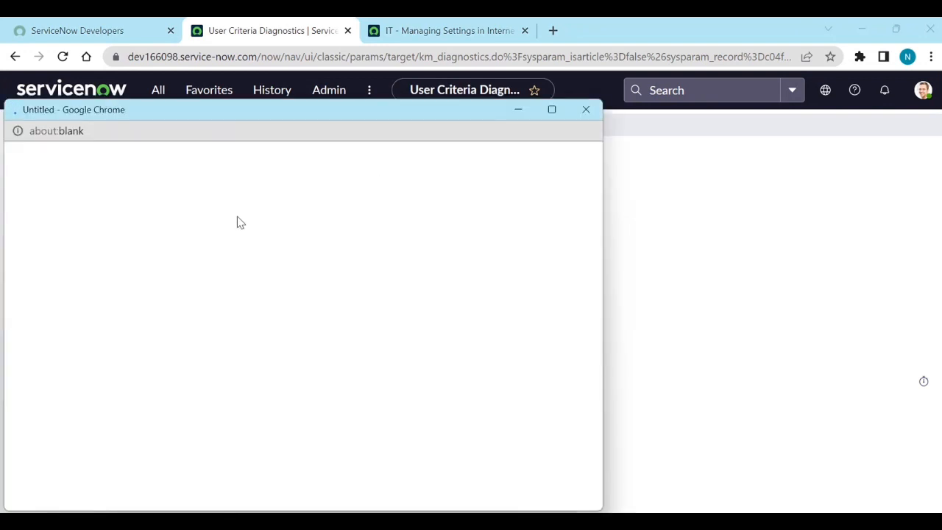
{"action": "left_click", "coordinate": [84, 262]}
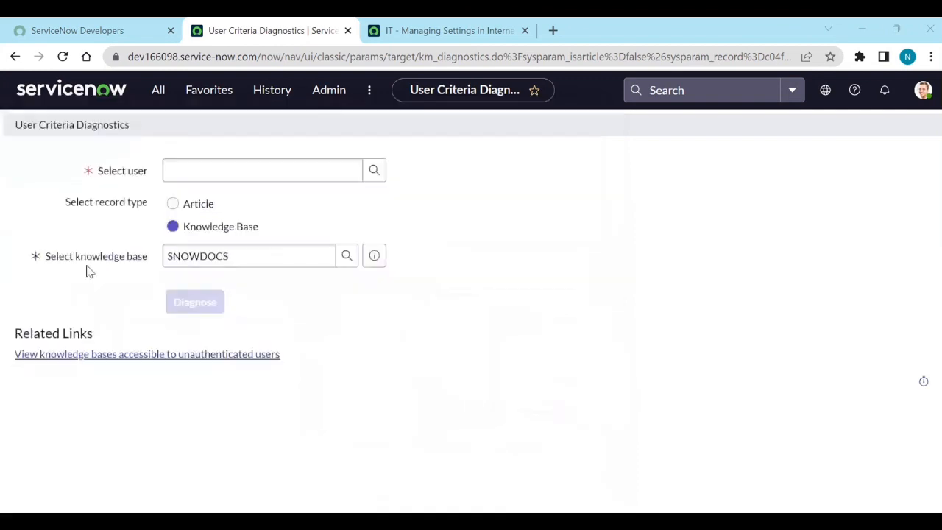
{"action": "left_click", "coordinate": [187, 304]}
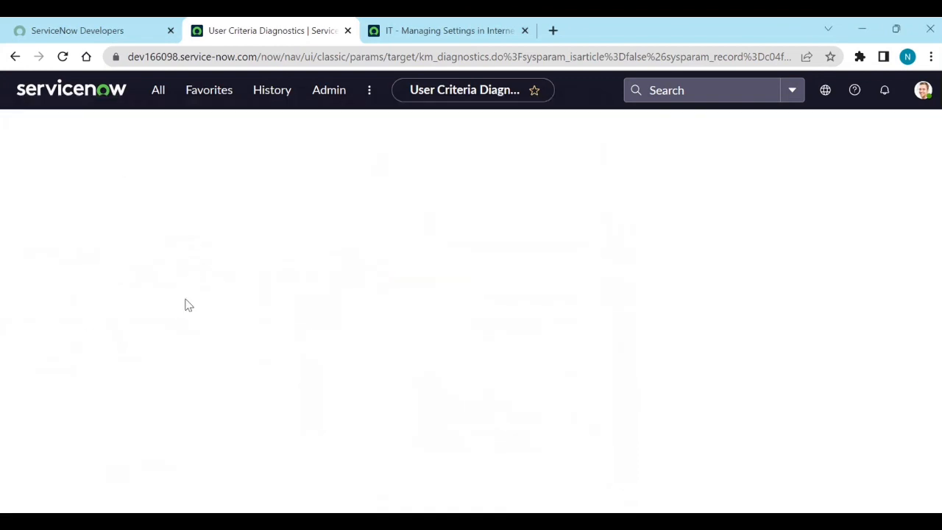
{"action": "scroll", "coordinate": [279, 441], "scroll_direction": "down", "scroll_amount": 2}
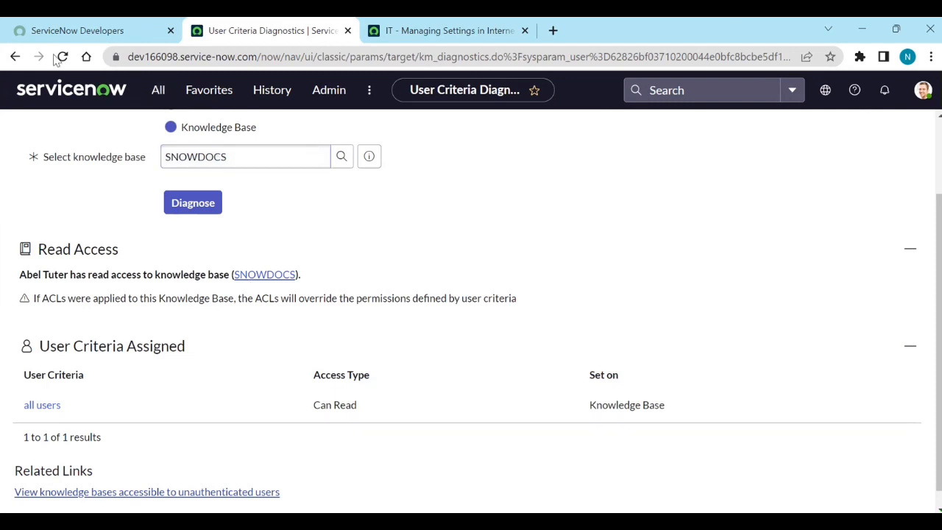
Step: Return to SNOWDOCS and submit a new Can Contribute user criteria named "only one" with the seventh listed user as its only user
{"action": "left_click", "coordinate": [16, 56]}
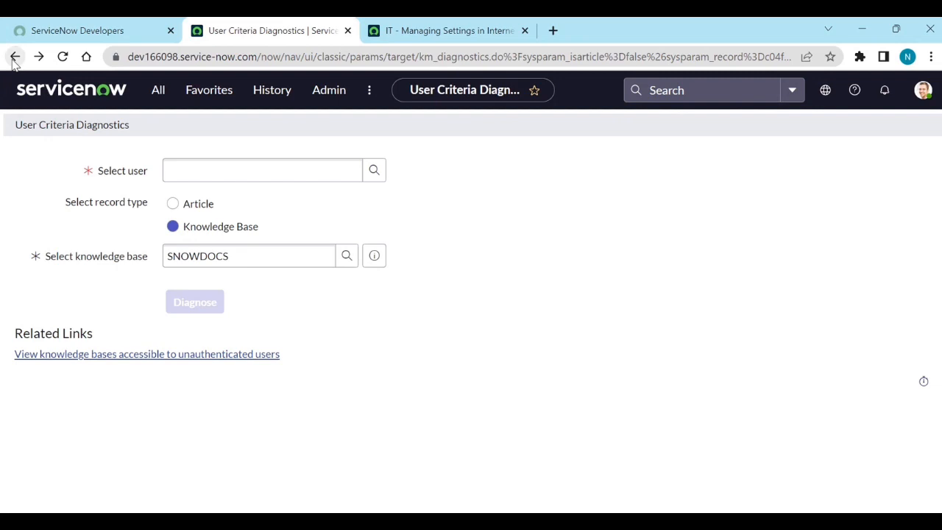
{"action": "left_click", "coordinate": [15, 57]}
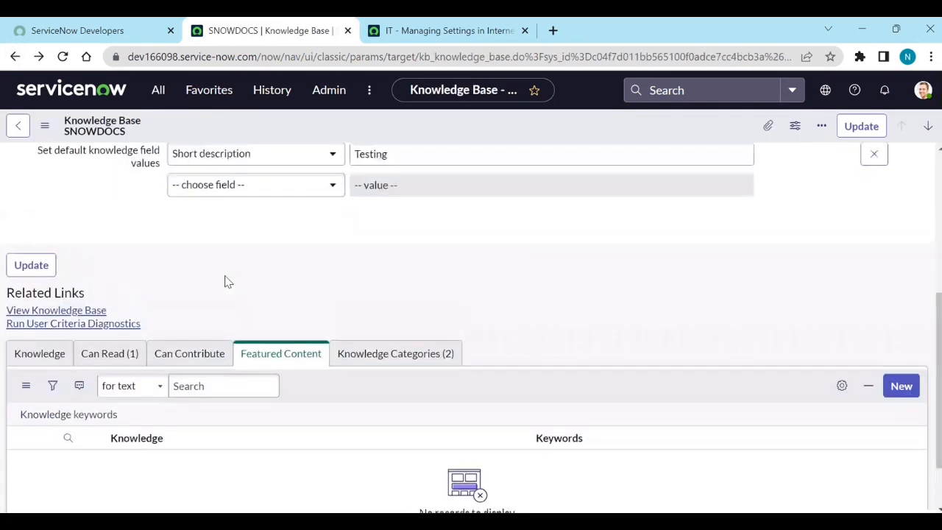
{"action": "left_click", "coordinate": [199, 354]}
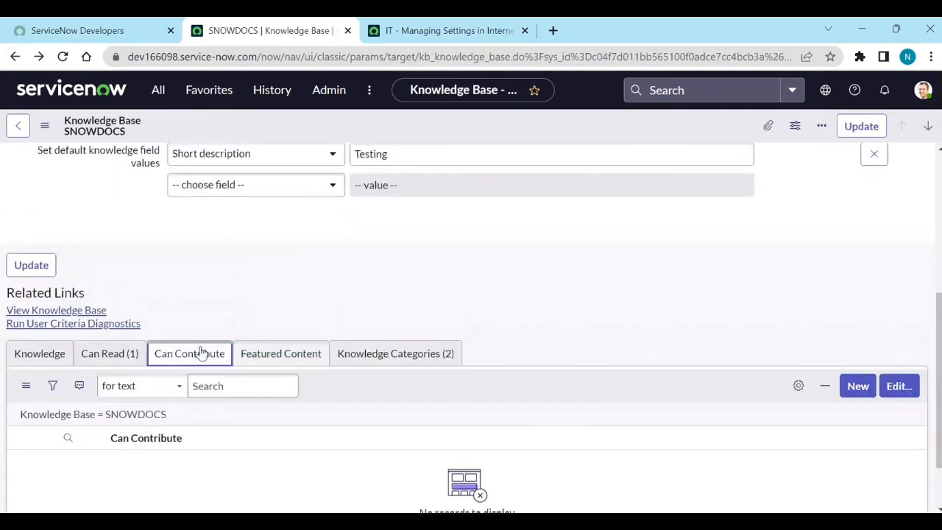
{"action": "left_click", "coordinate": [859, 389]}
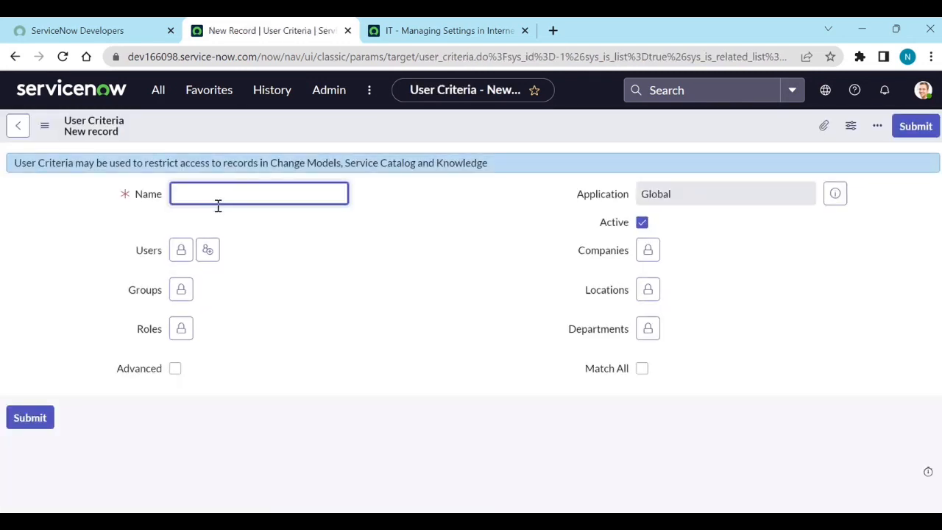
{"action": "type", "text": "only one"}
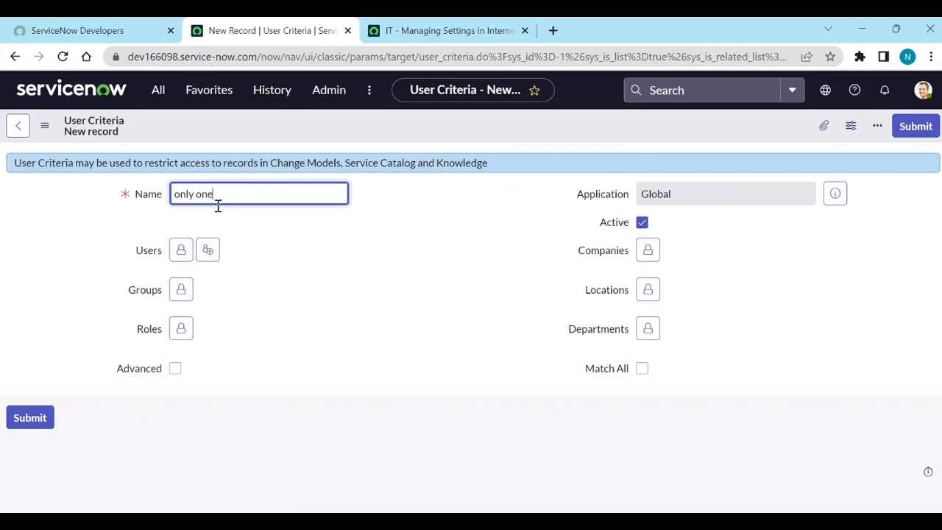
{"action": "left_click", "coordinate": [181, 250]}
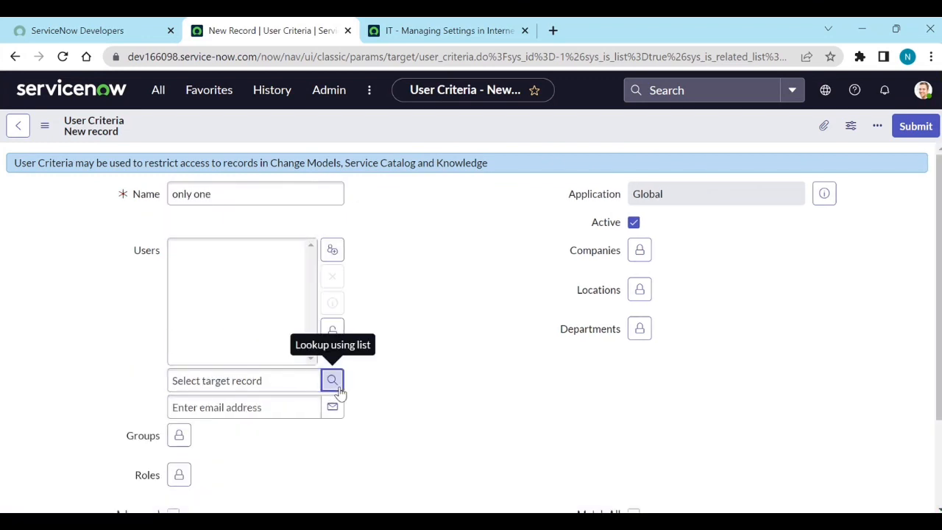
{"action": "left_click", "coordinate": [332, 381]}
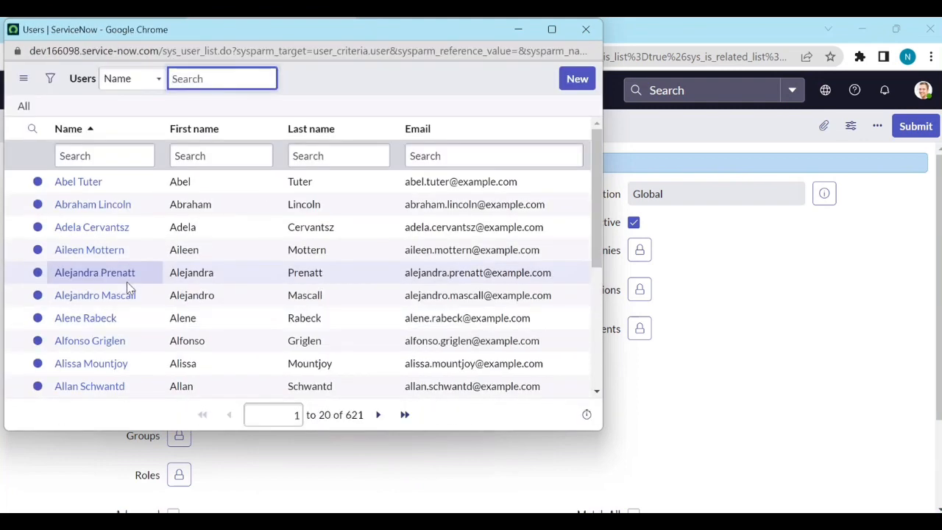
{"action": "left_click", "coordinate": [87, 319]}
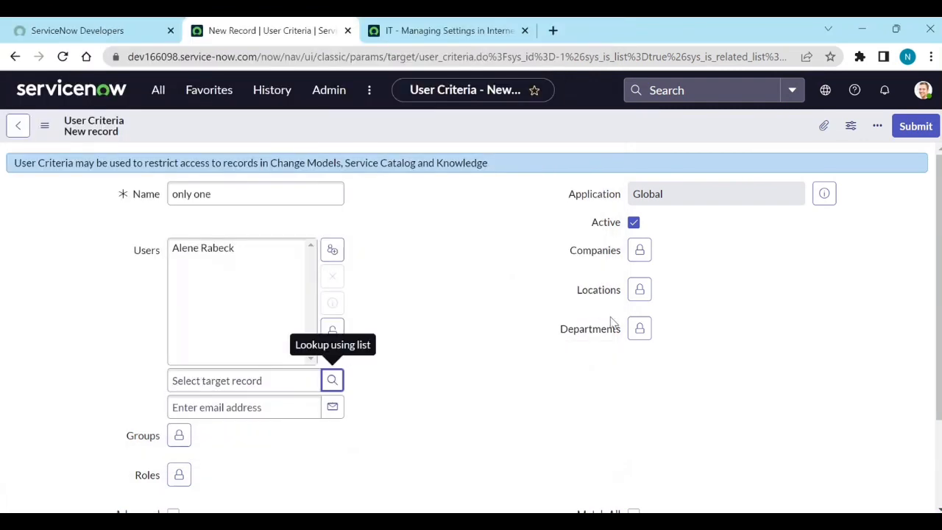
{"action": "left_click", "coordinate": [916, 127]}
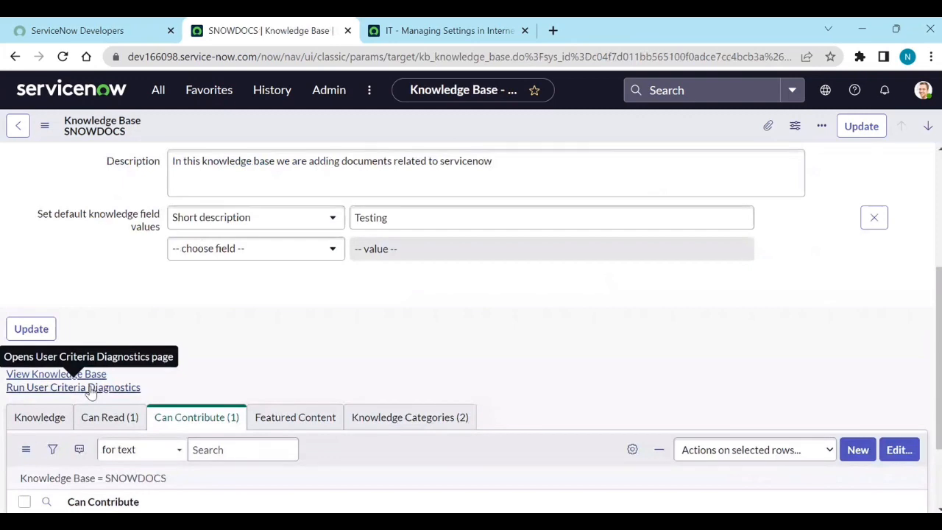
Step: Run User Criteria Diagnostics on SNOWDOCS for the user in the "only one" criteria and examine the read and contribute access
{"action": "left_click", "coordinate": [79, 392]}
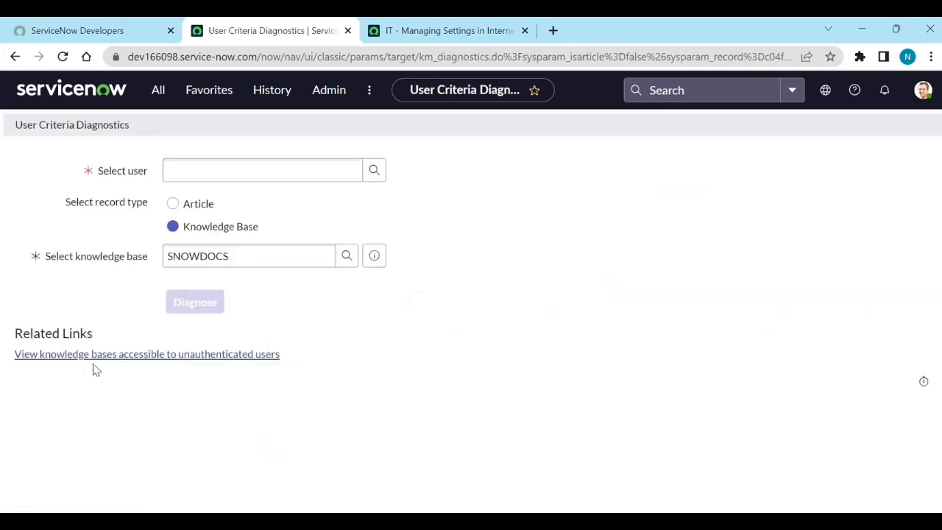
{"action": "left_click", "coordinate": [375, 173]}
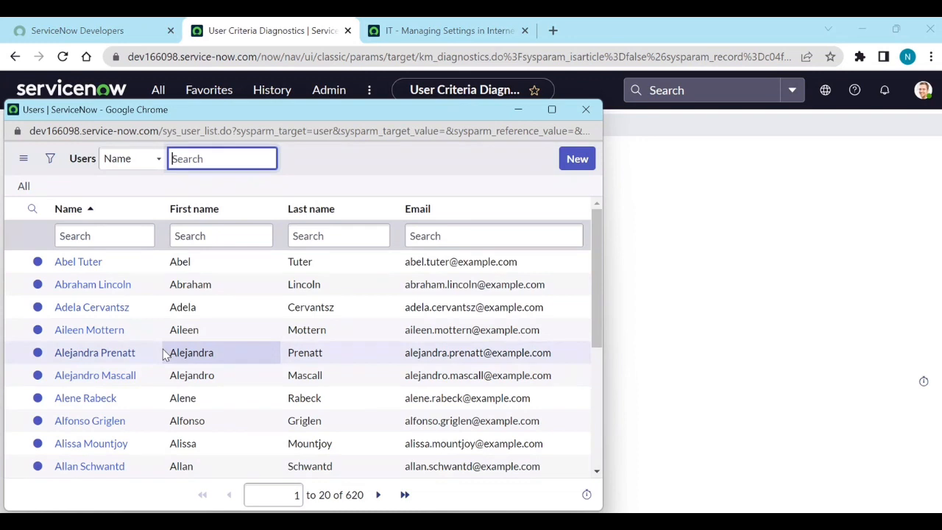
{"action": "left_click", "coordinate": [92, 398]}
{"action": "left_click", "coordinate": [196, 310]}
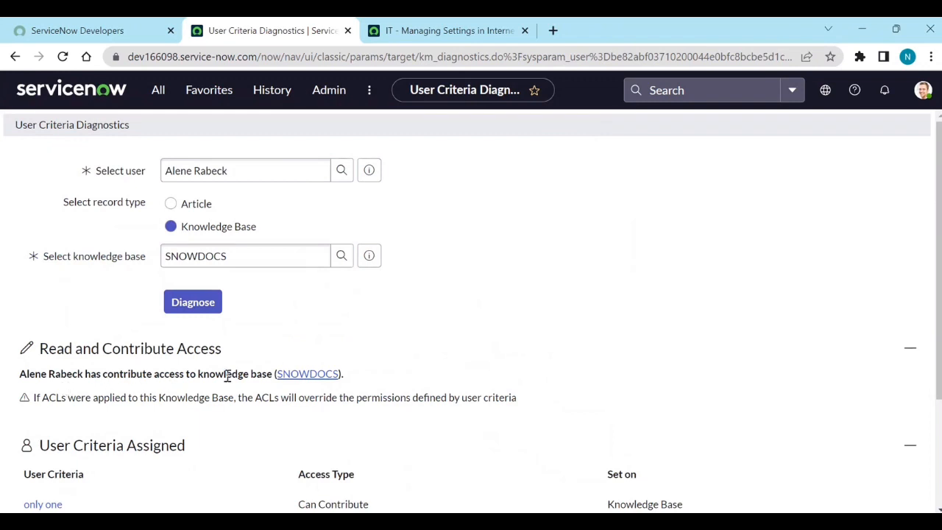
{"action": "scroll", "coordinate": [264, 378], "scroll_direction": "down", "scroll_amount": 2}
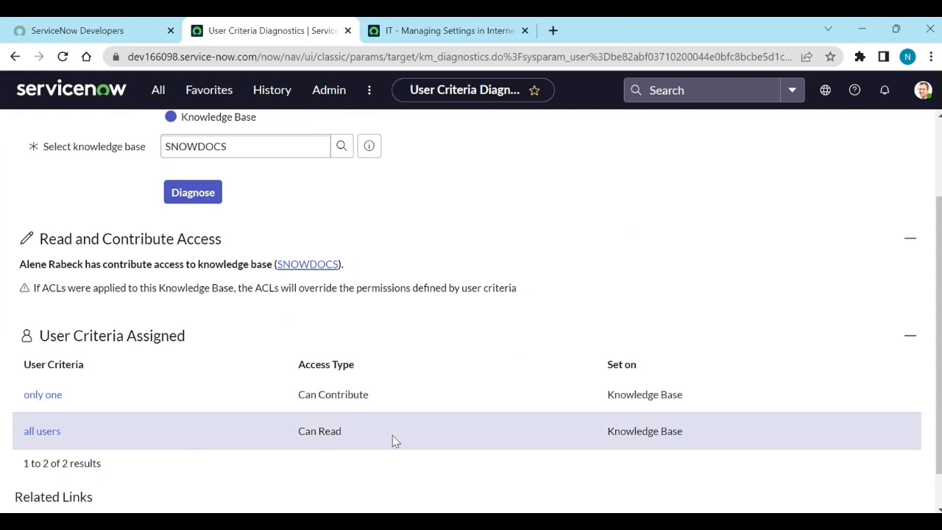
{"action": "scroll", "coordinate": [392, 439], "scroll_direction": "down", "scroll_amount": 1}
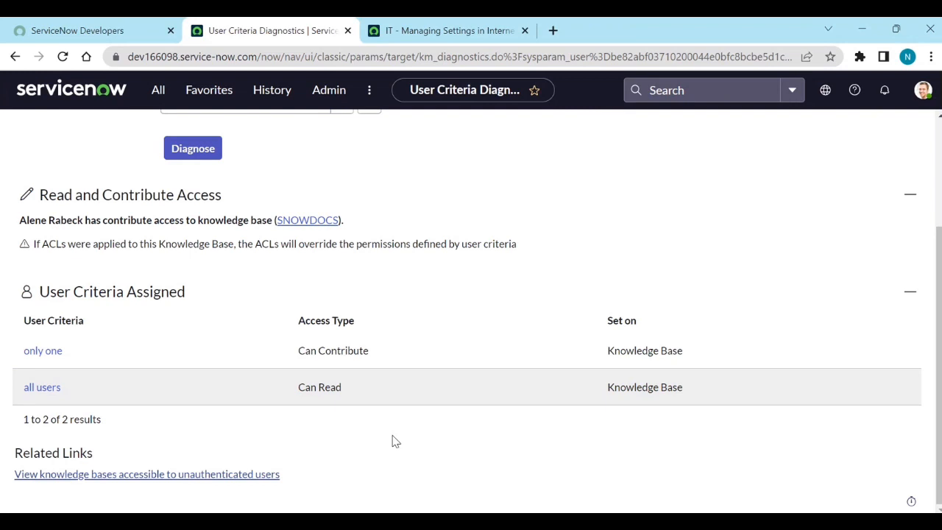
{"action": "scroll", "coordinate": [392, 440], "scroll_direction": "up", "scroll_amount": 3}
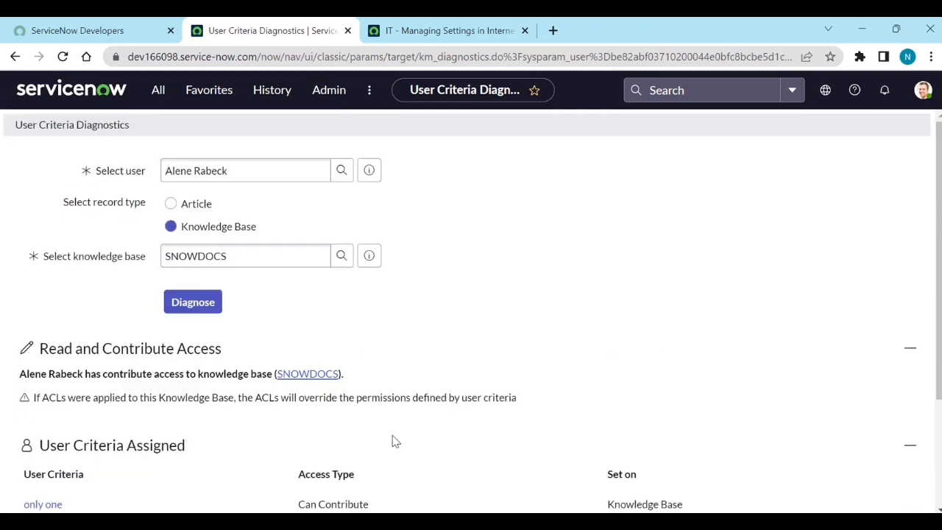
Step: Return from the diagnostics page to the SNOWDOCS record and review its fields and Can Contribute list
{"action": "left_click", "coordinate": [15, 57]}
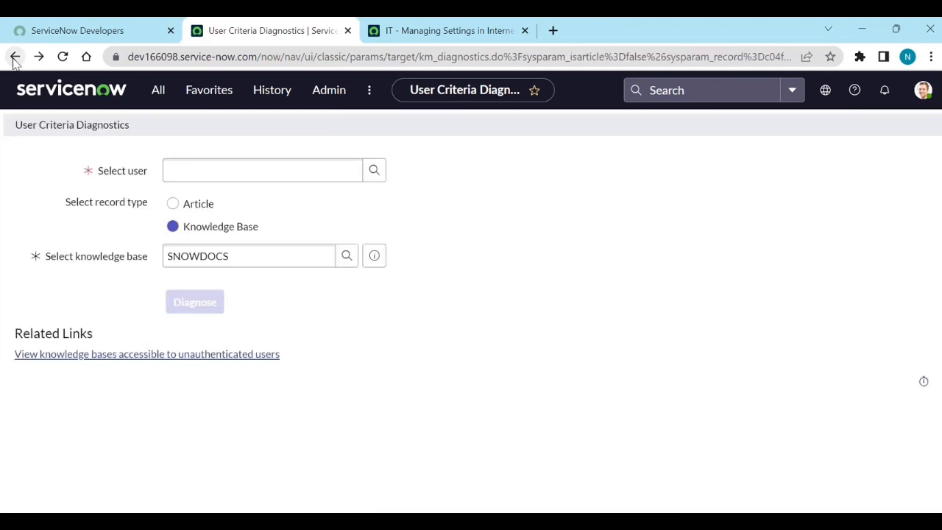
{"action": "left_click", "coordinate": [15, 58]}
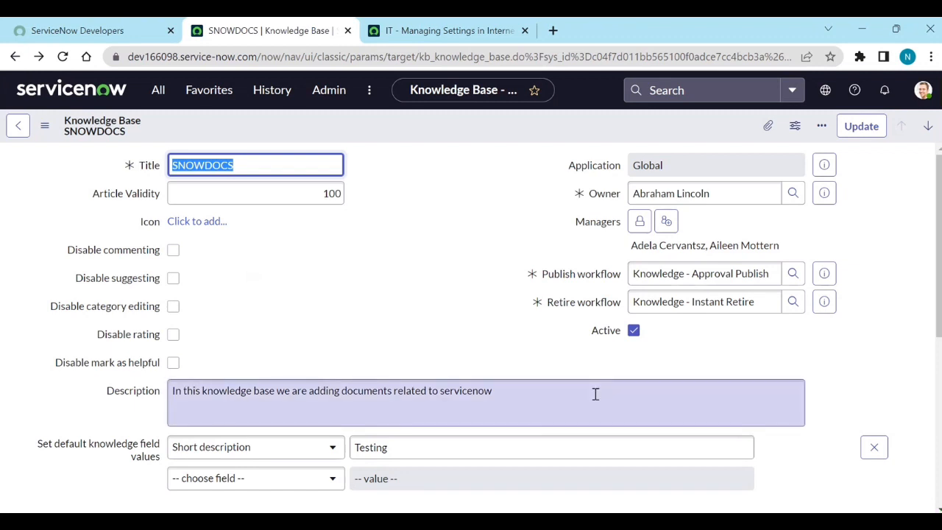
{"action": "scroll", "coordinate": [595, 394], "scroll_direction": "down", "scroll_amount": 4}
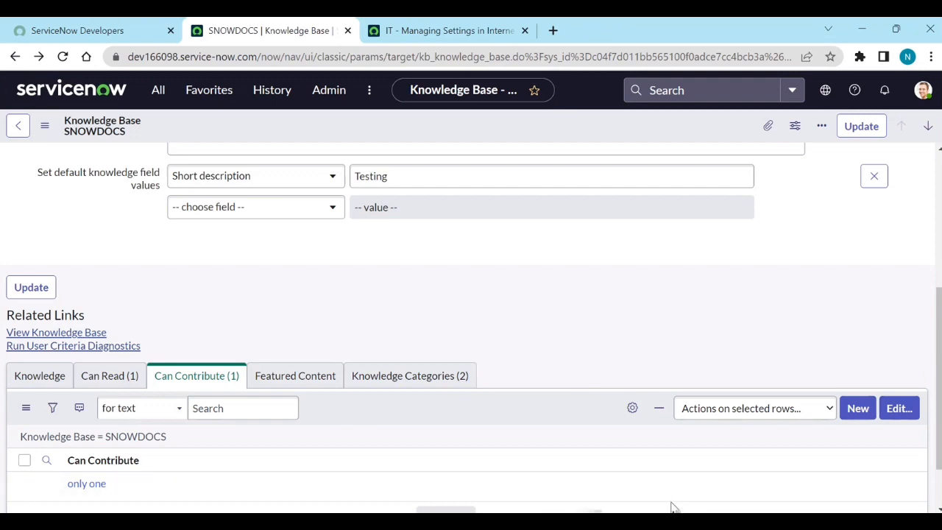
{"action": "mouse_move", "coordinate": [671, 508]}
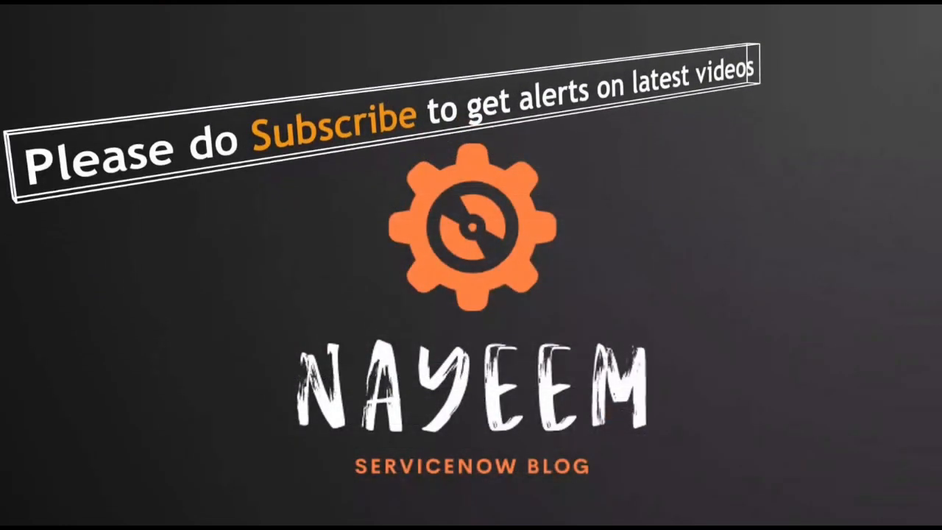